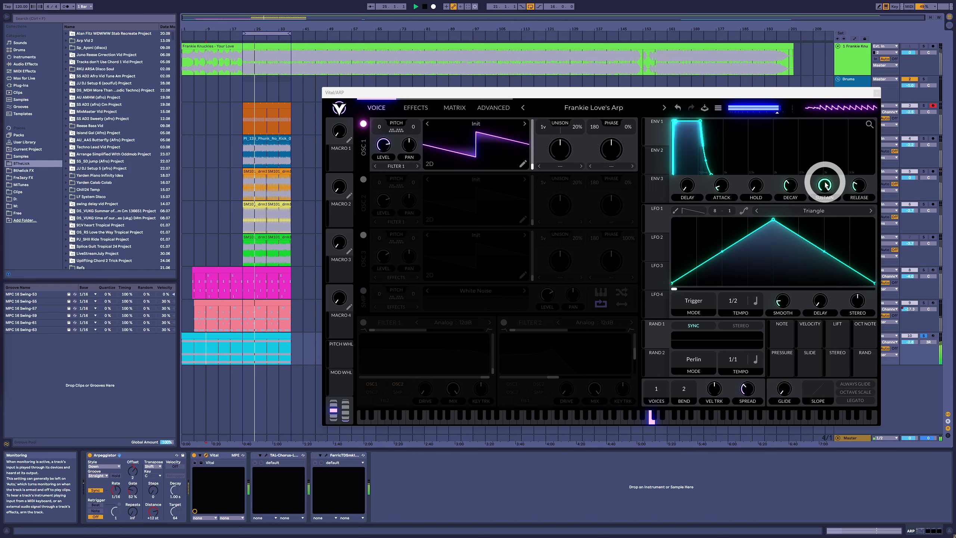
Pull Envelope 1's sustain down to zero and adjust its decay for a short pluck
drag(825, 185, 806, 231)
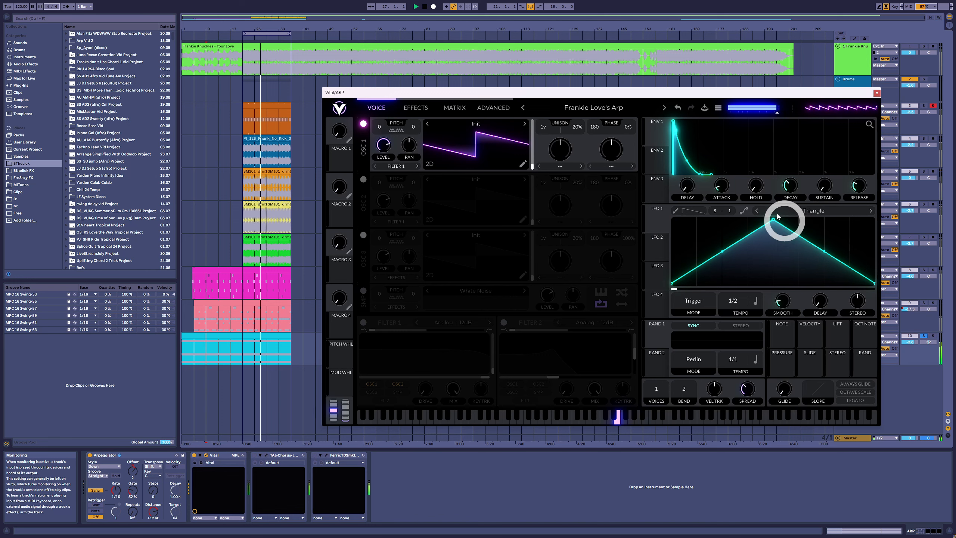
mouse_move(687, 165)
mouse_down()
mouse_move(687, 203)
mouse_move(702, 153)
mouse_move(699, 163)
mouse_up()
drag(794, 190, 791, 192)
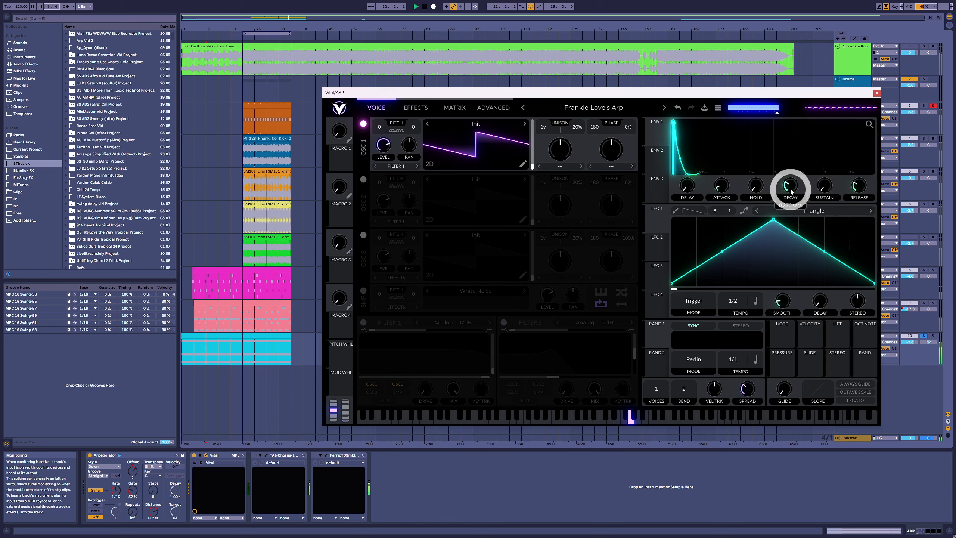
drag(792, 191, 792, 189)
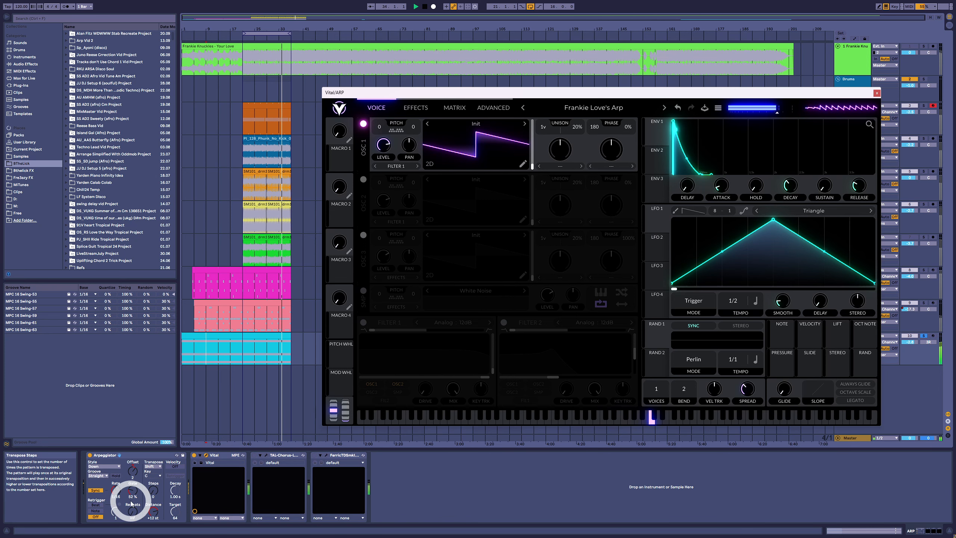
Fine-tune the gate length of the arpeggiator on the ARP track
drag(131, 501, 132, 491)
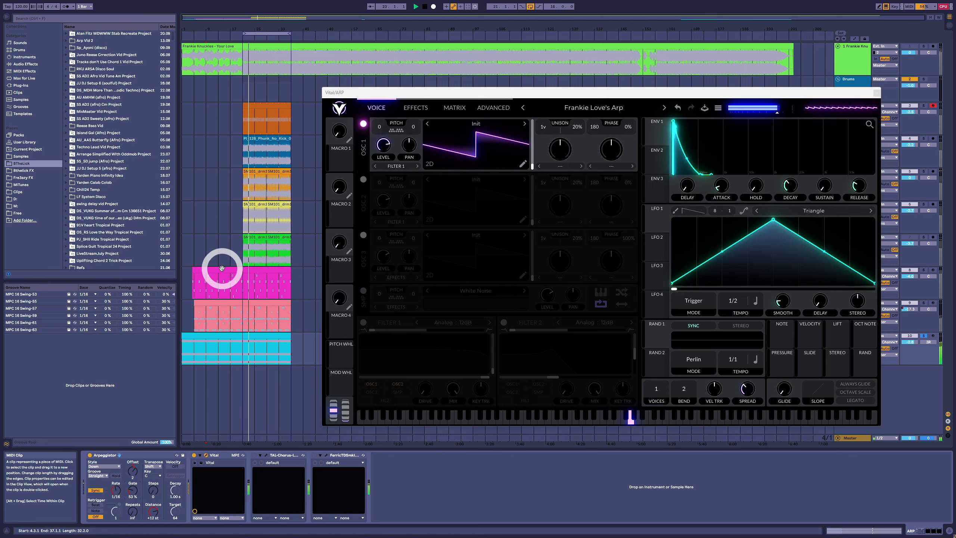
click(279, 237)
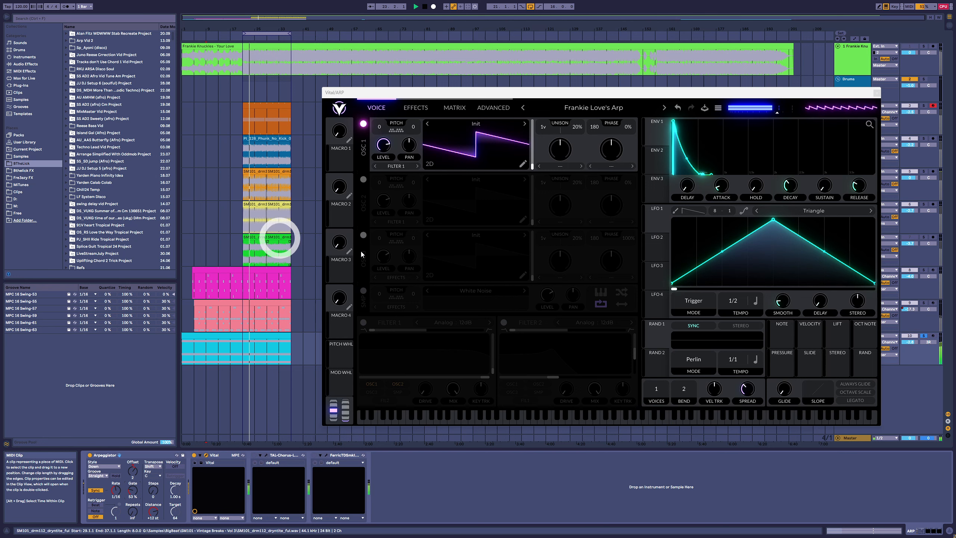
Turn on oscillator 2 with its phase randomness at 100%, and set oscillator 1's phase randomness to 63%
click(363, 178)
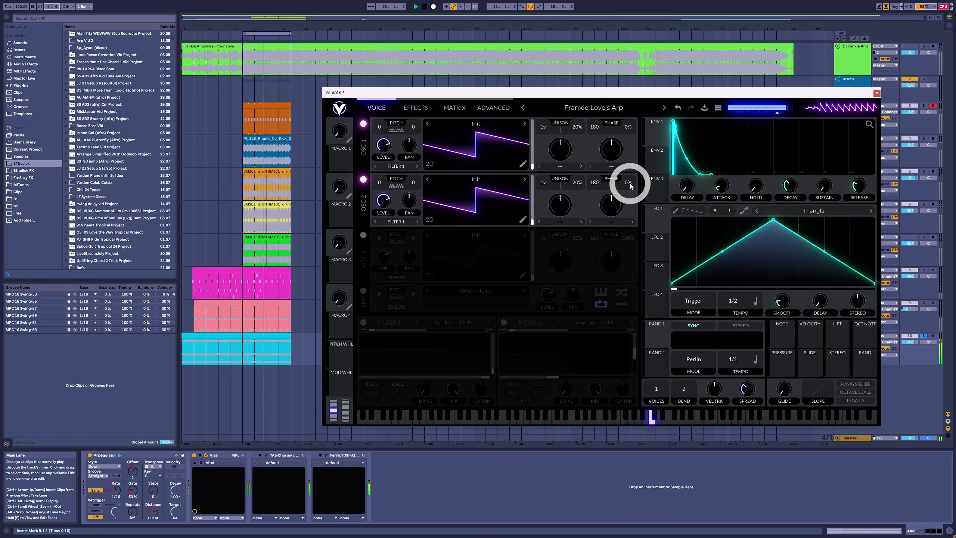
drag(629, 183, 632, 121)
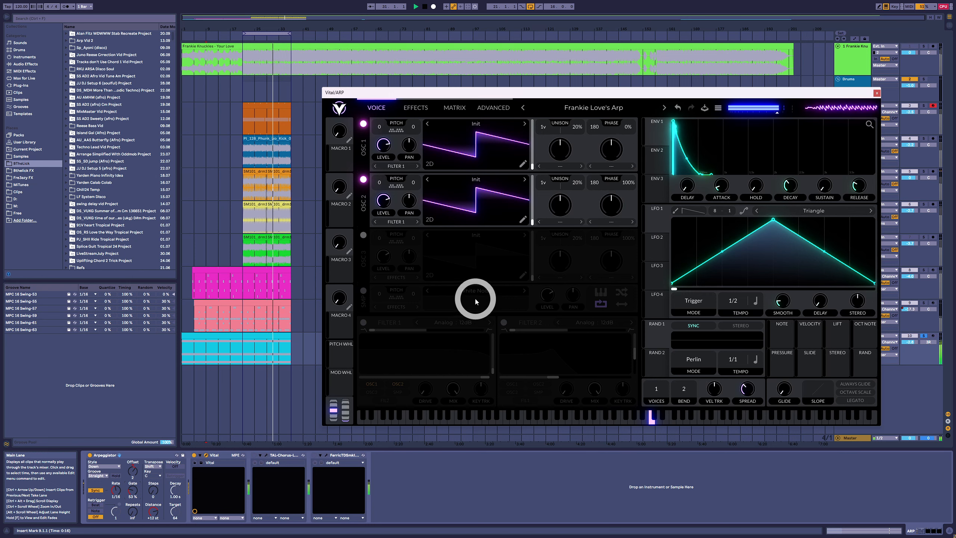
drag(632, 126, 634, 93)
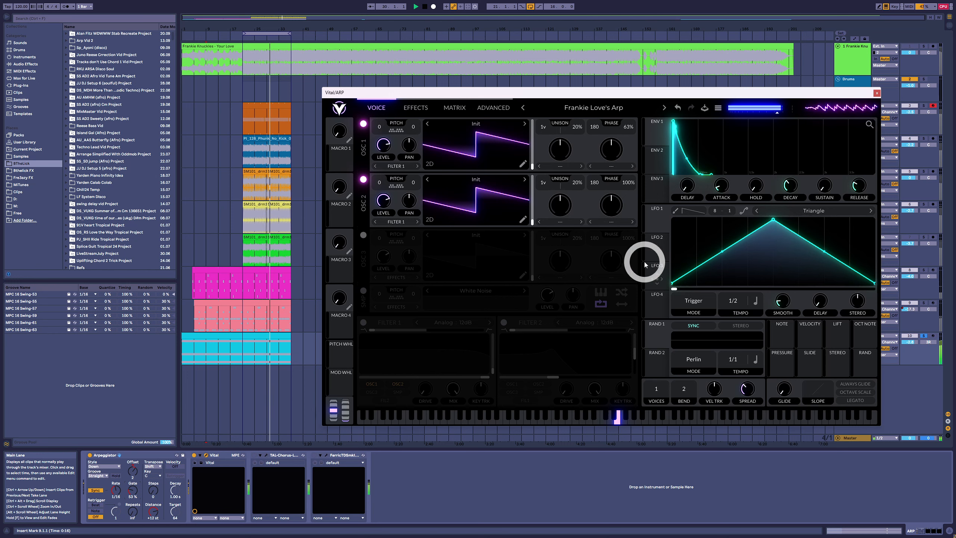
Modulate oscillator 1's pan with Random 1 and oscillator 2's pan with Random 2, each by about 0.101
drag(657, 338, 413, 150)
right_click(415, 140)
click(417, 163)
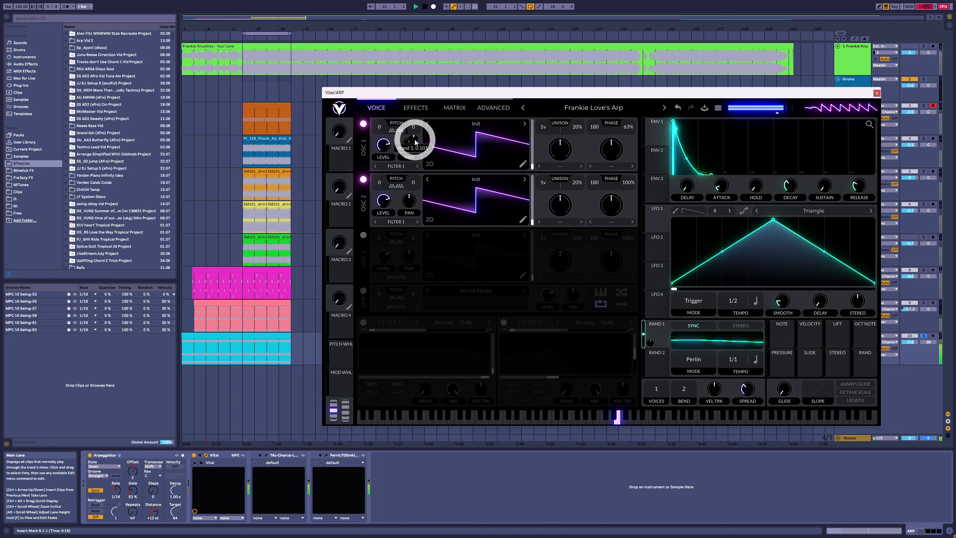
drag(658, 365, 412, 207)
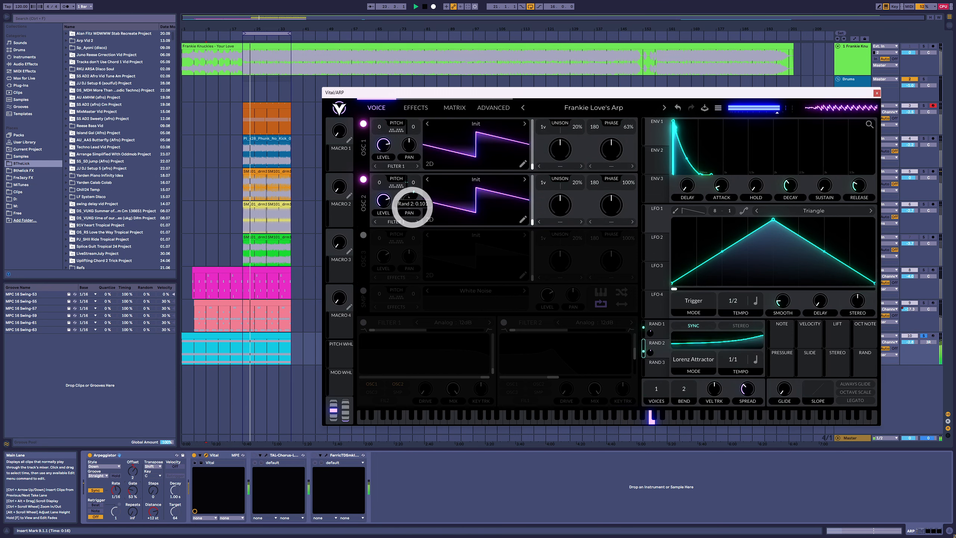
right_click(414, 196)
click(437, 220)
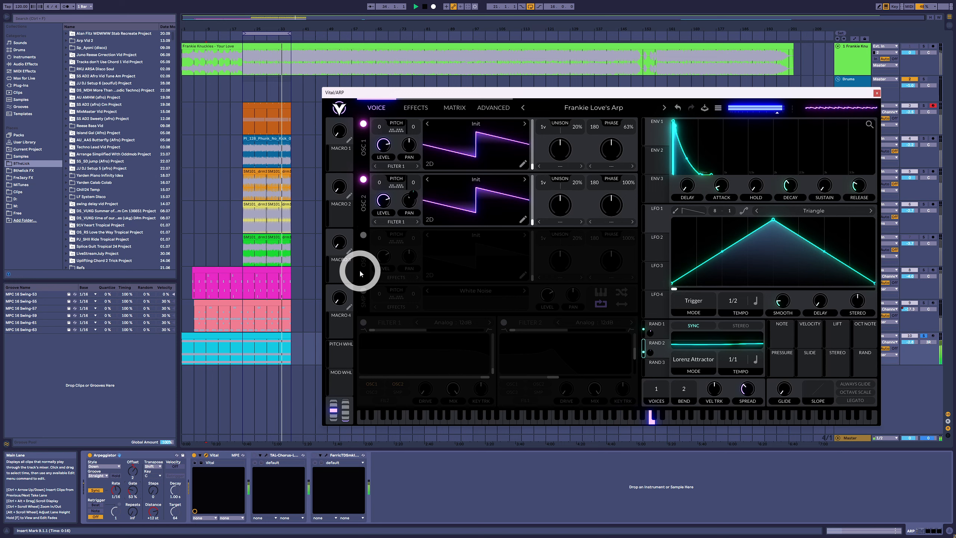
Enable the TAL-Chorus-LX effect on the ARP track and place its window over the synth
click(255, 455)
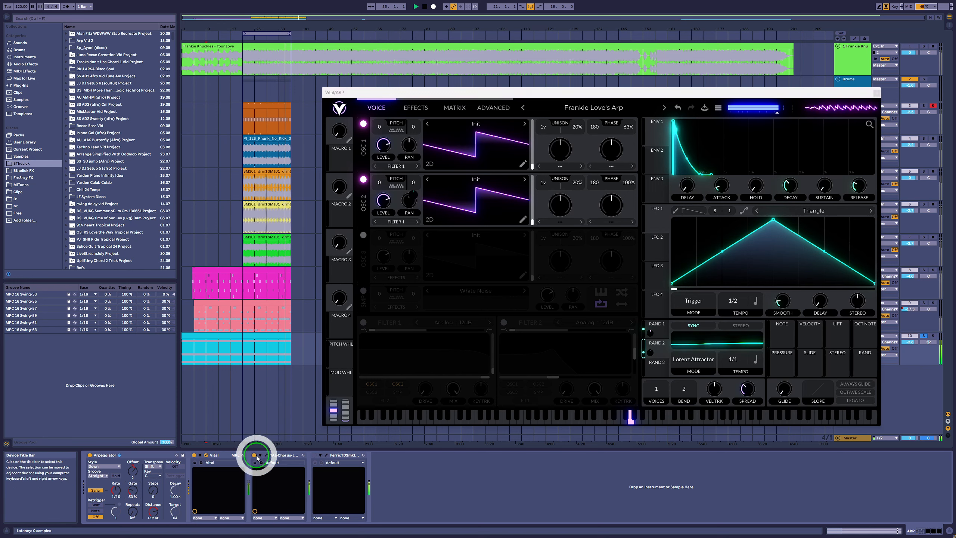
click(266, 454)
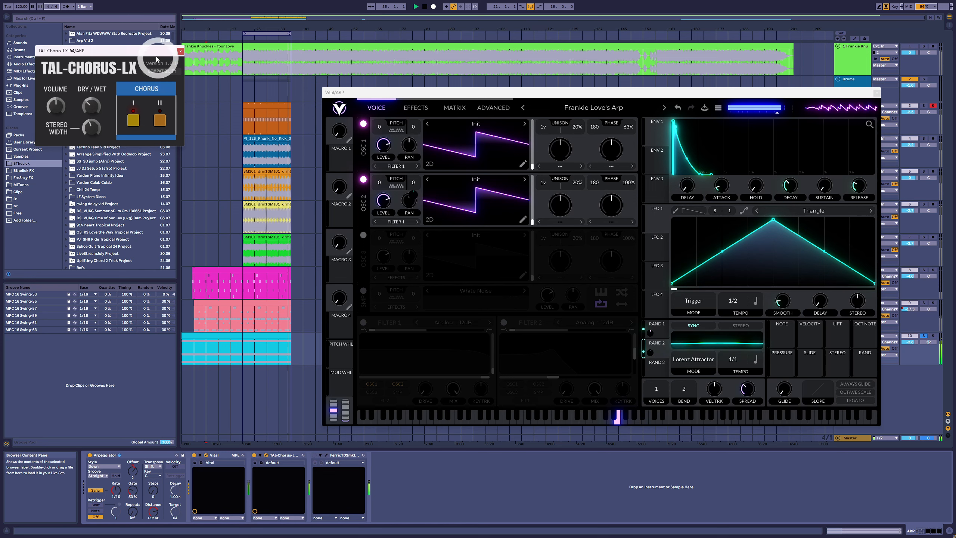
drag(156, 59, 531, 263)
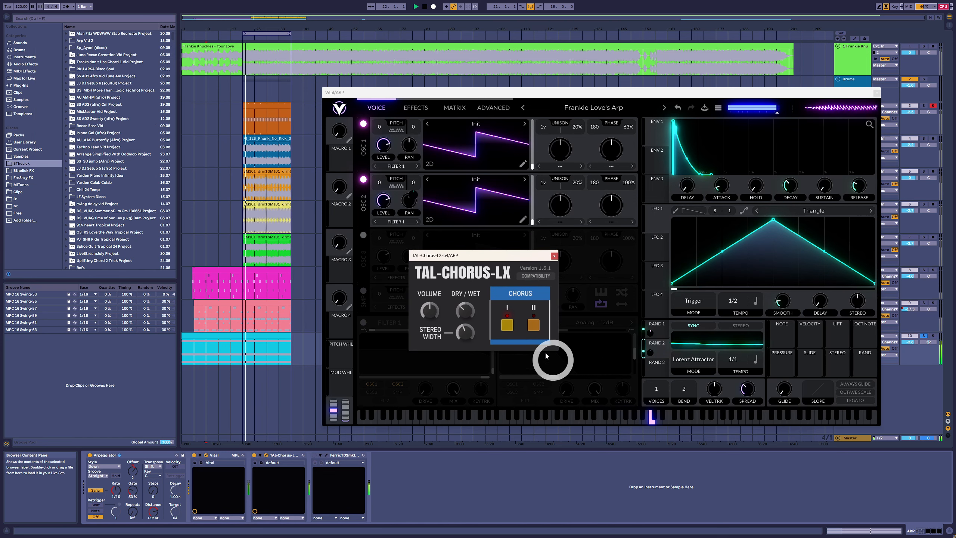
Compare chorus modes I and II, adjust the dry/wet mix by ear, and close the chorus window
click(533, 324)
click(511, 324)
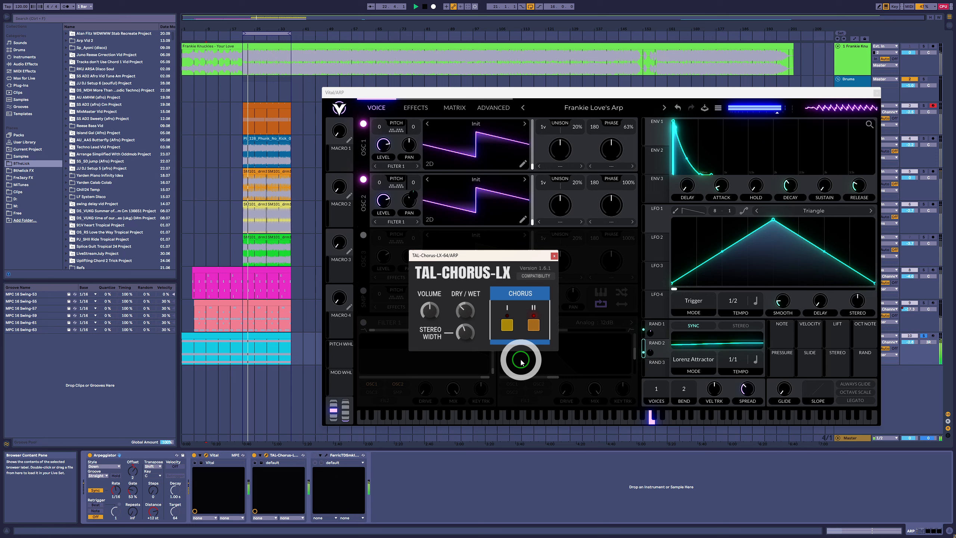
click(511, 324)
drag(459, 316, 448, 405)
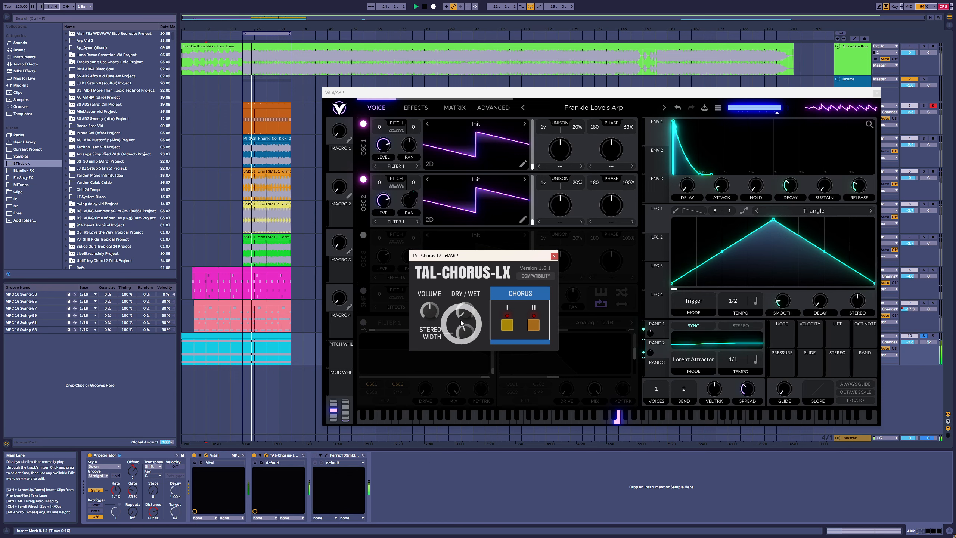
drag(462, 322, 464, 278)
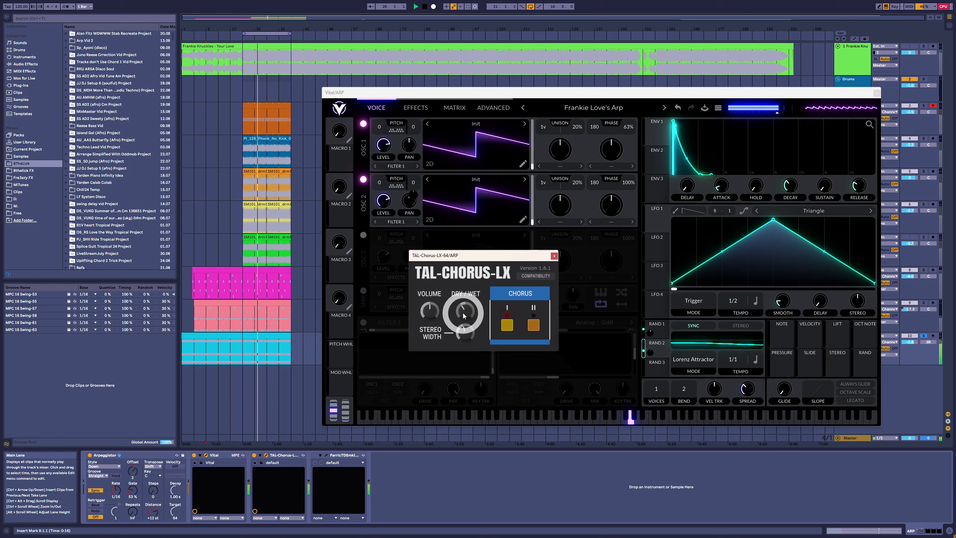
click(554, 256)
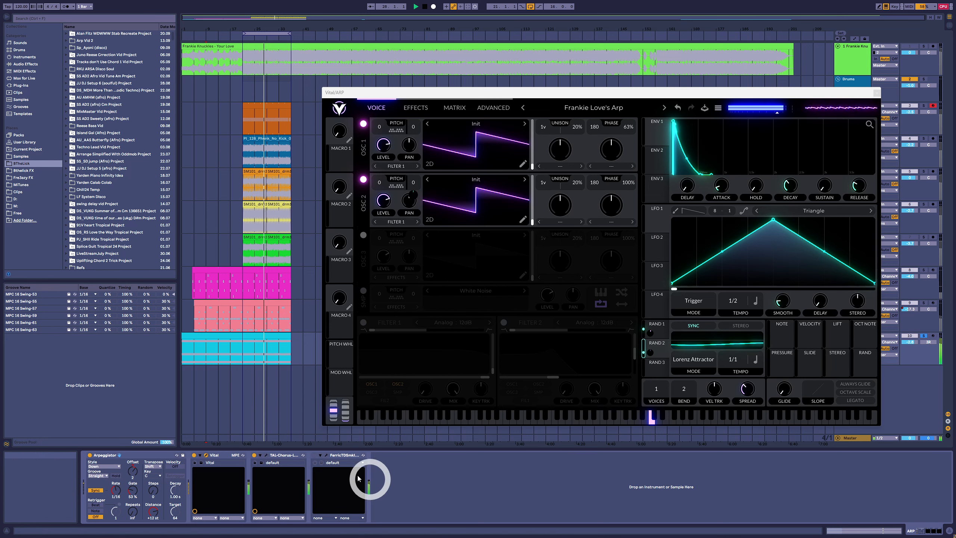
Enable the FerricTDSmkII saturation effect on the ARP track and check its settings
click(314, 455)
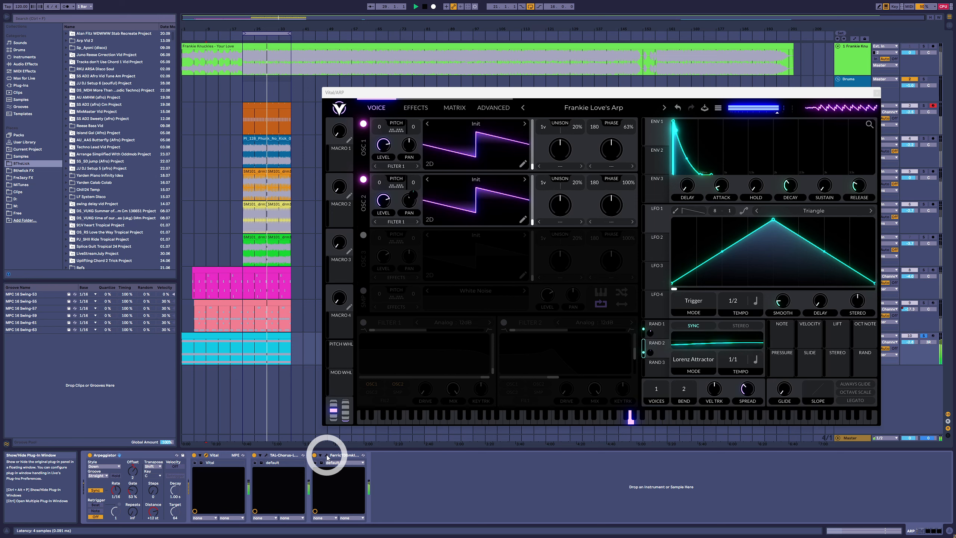
click(327, 456)
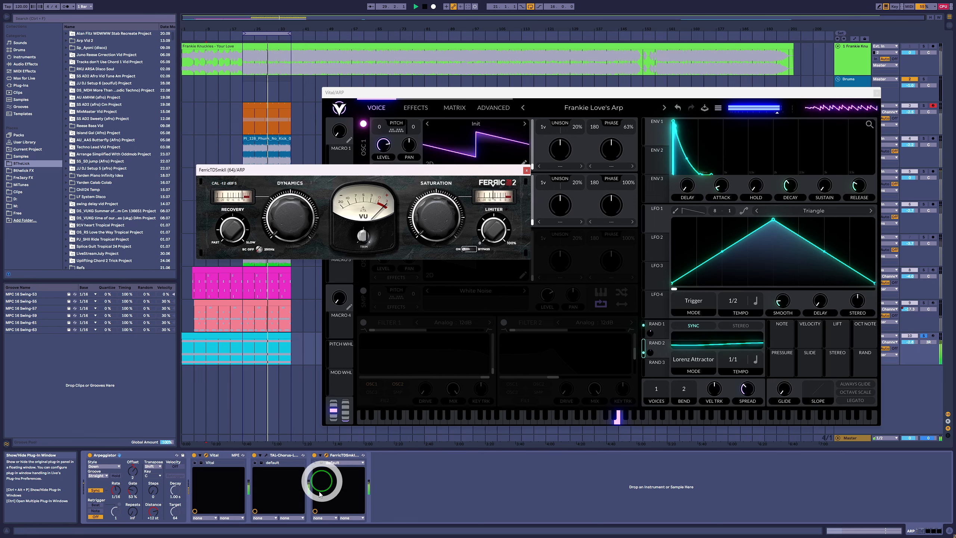
click(327, 456)
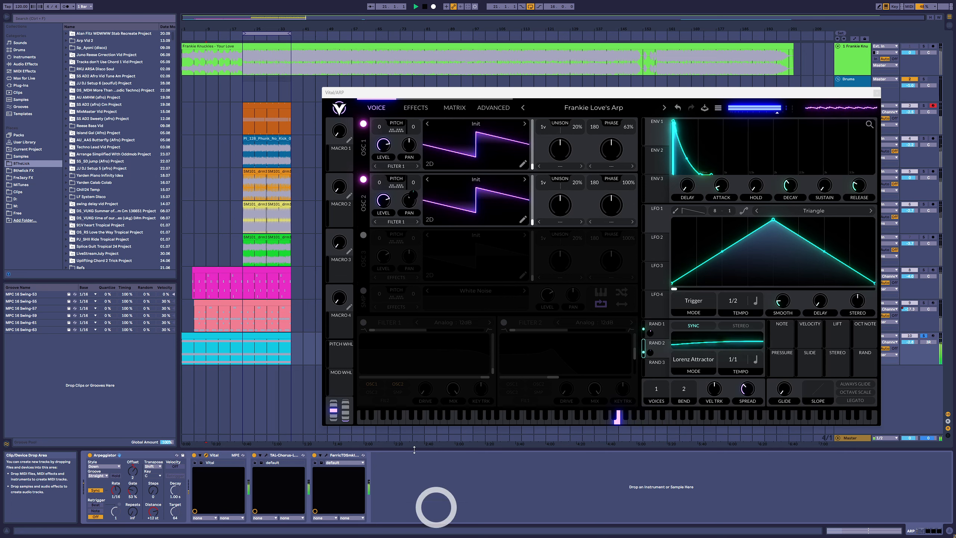
Try the synth's built-in distortion, reverb and delay effects, switching each off again before returning to the oscillators
click(416, 107)
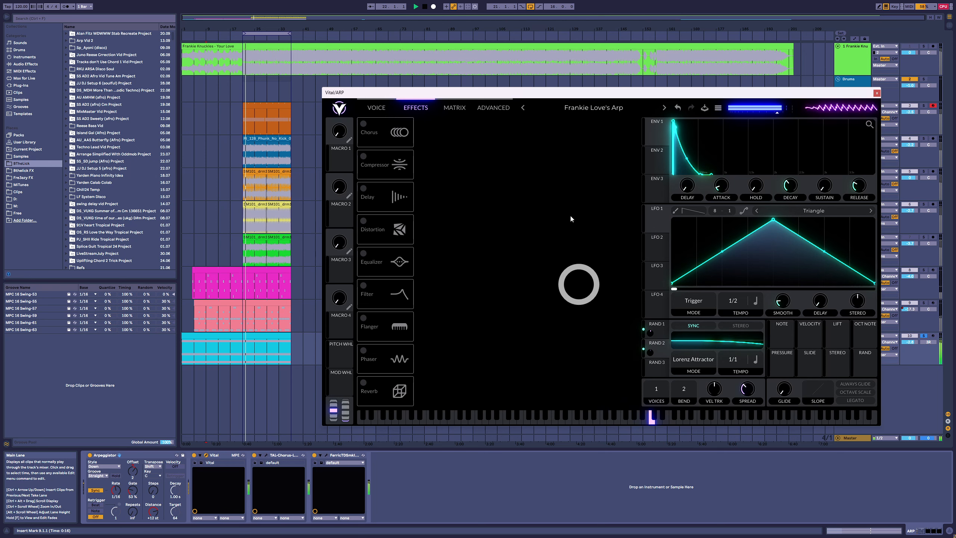
click(369, 229)
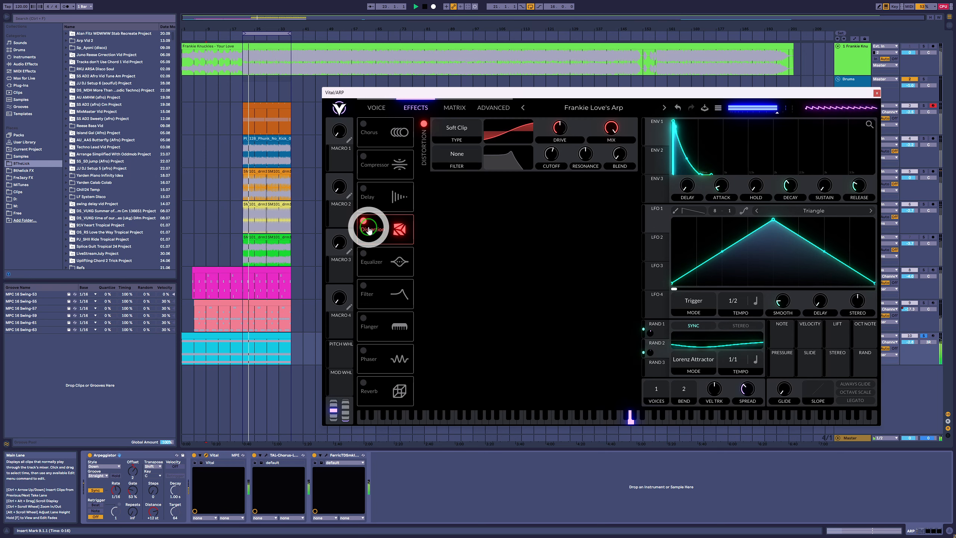
click(369, 231)
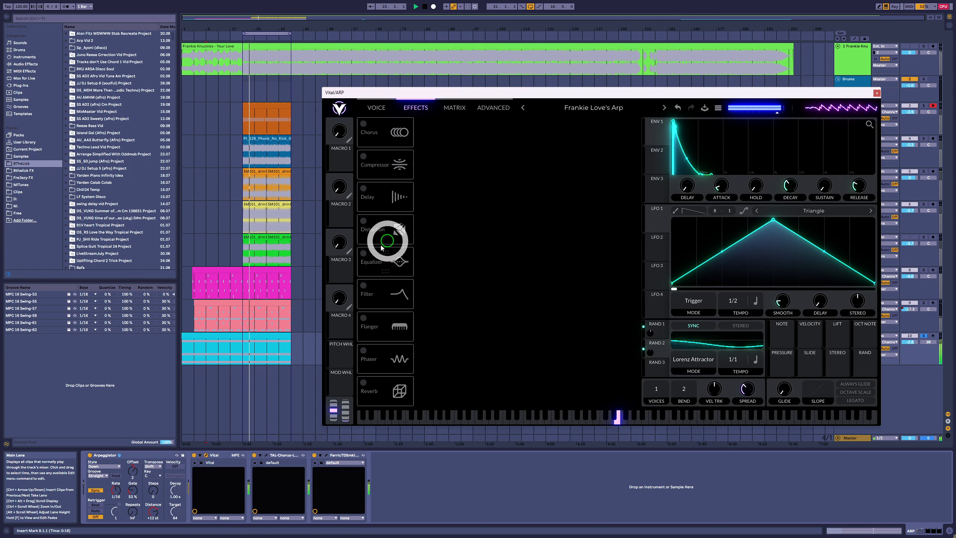
click(368, 386)
click(369, 385)
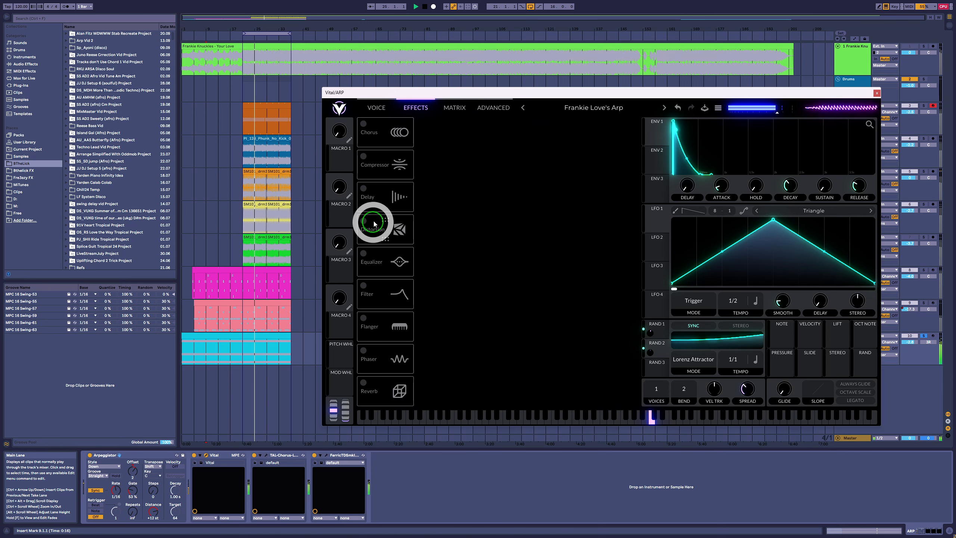
click(363, 189)
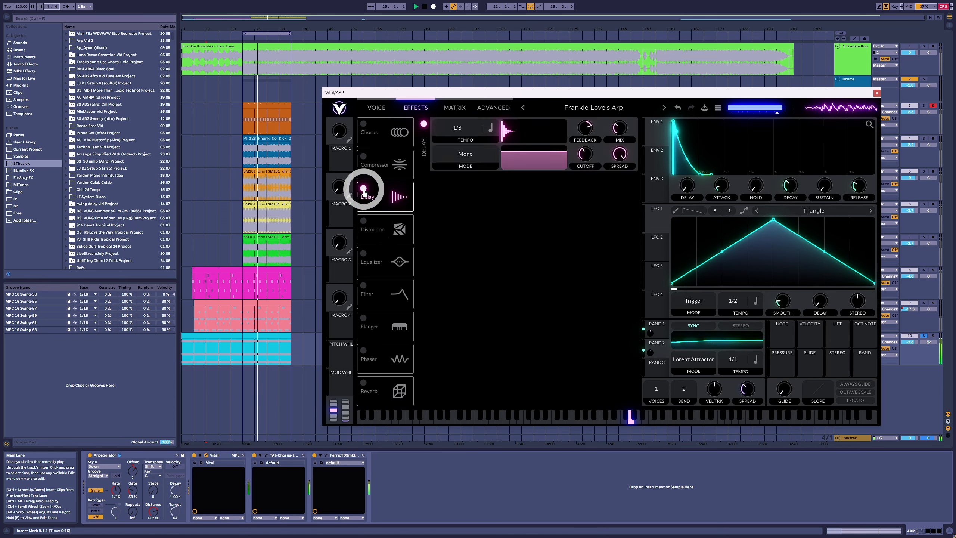
click(364, 189)
click(376, 108)
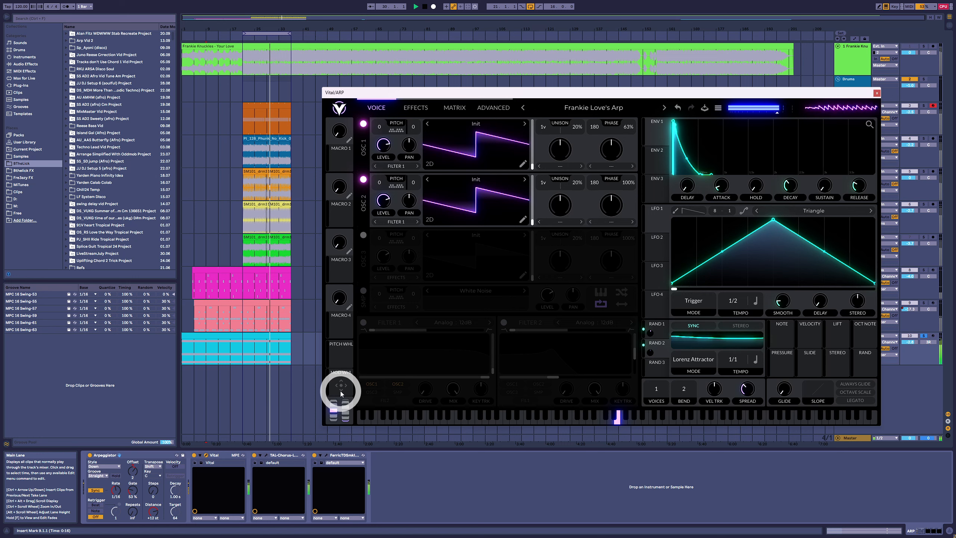
Review the TAL-Chorus-LX settings on the ARP track
click(266, 456)
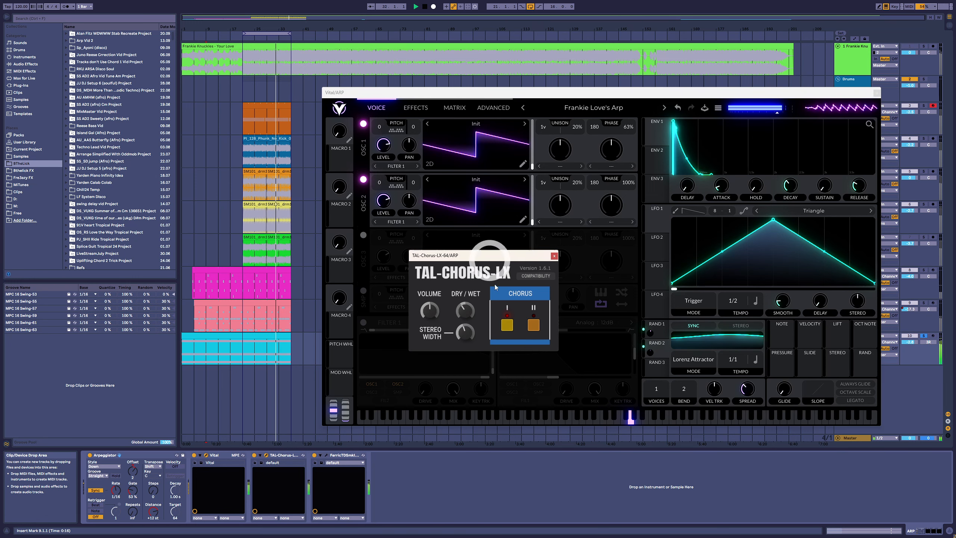
click(554, 256)
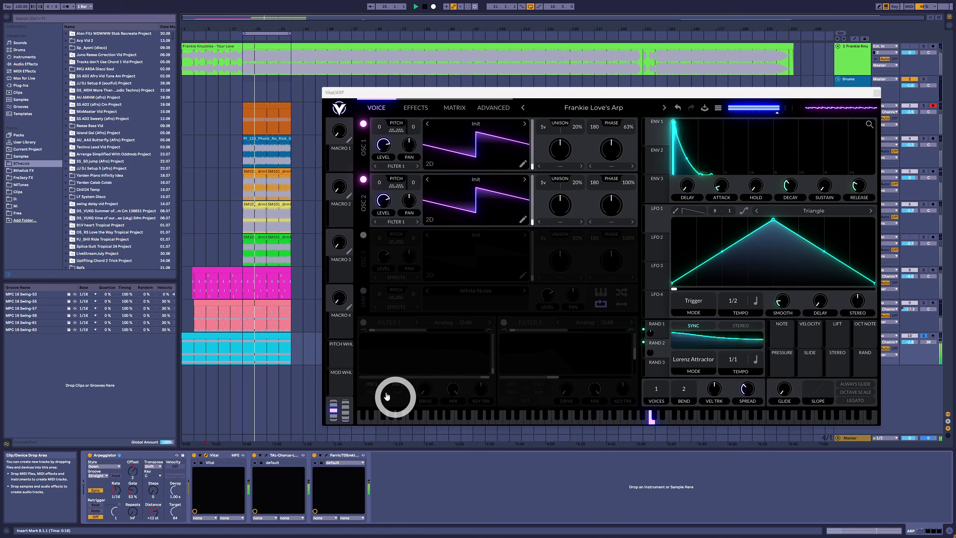
Turn on Filter 1, lower its cutoff, and modulate the cutoff with Envelope 1 at a trimmed amount
click(364, 322)
drag(481, 381, 418, 378)
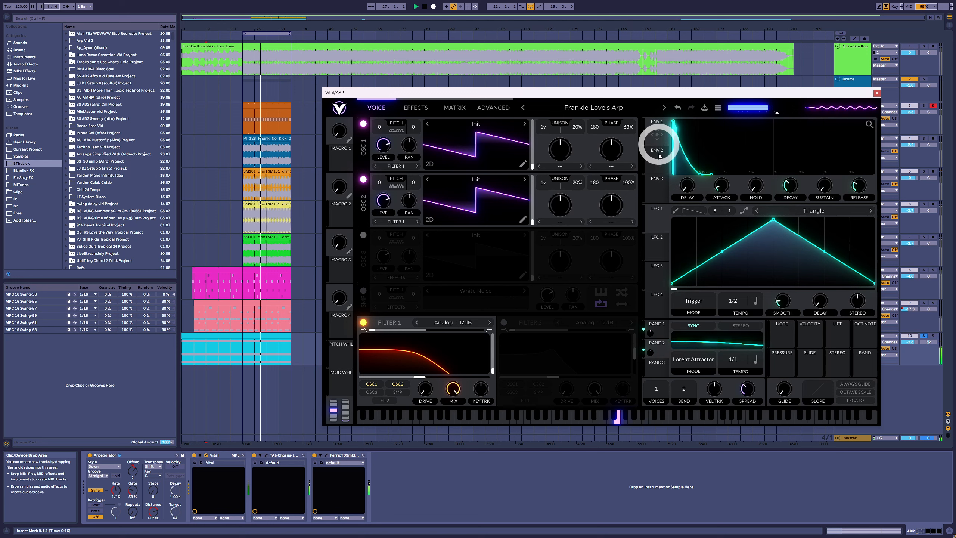
drag(658, 137, 455, 330)
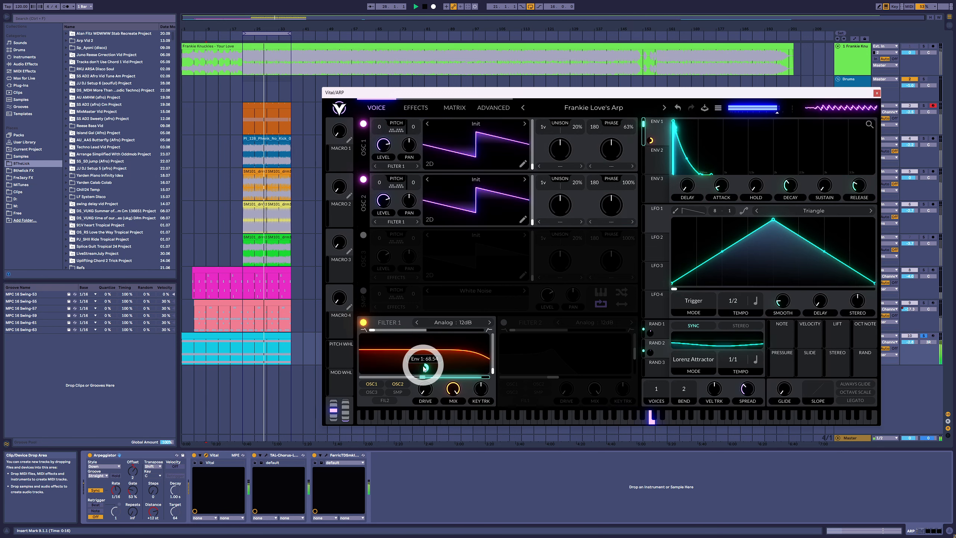
drag(424, 367, 422, 369)
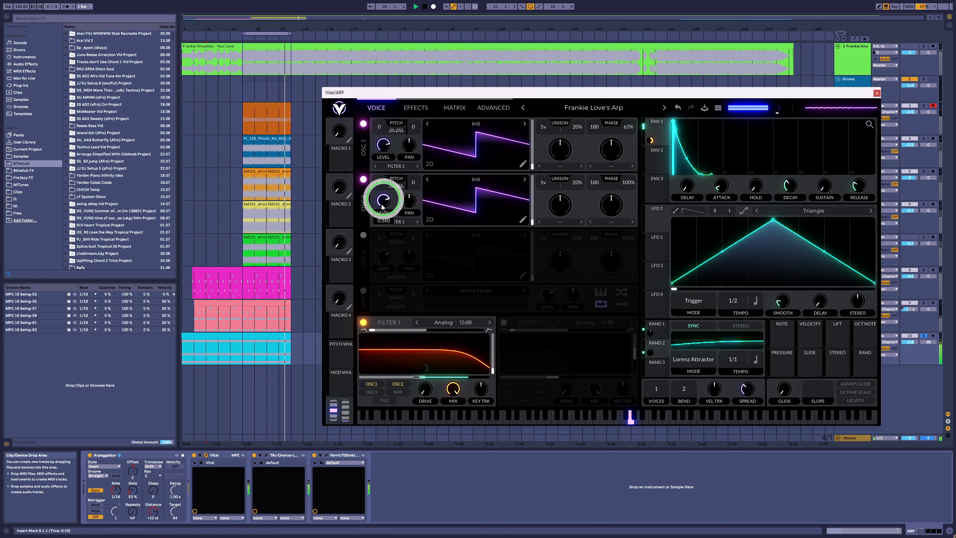
Turn down oscillator 2's level slightly
drag(384, 199, 385, 211)
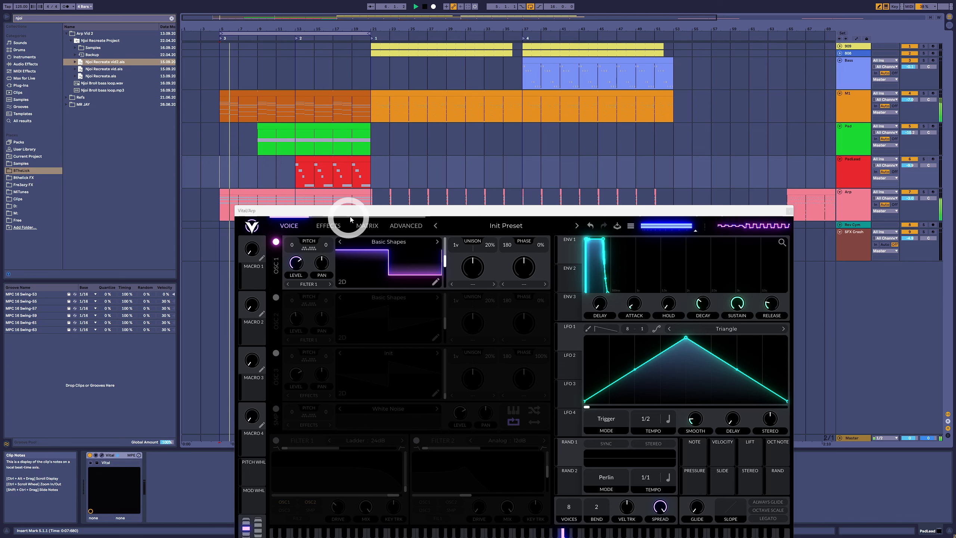
Reposition the Vital window of the Njoi project's Arp track so the whole synth fits on screen
drag(348, 216, 483, 105)
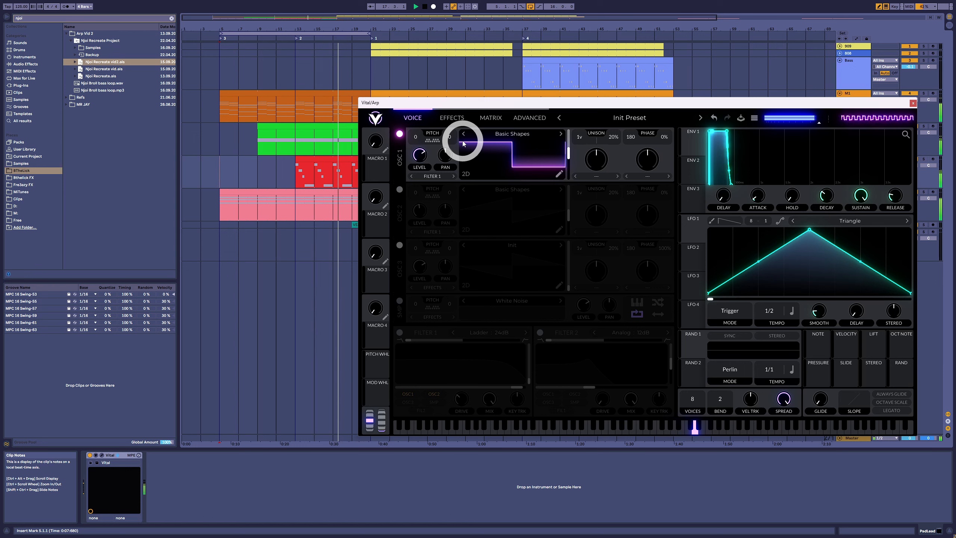
drag(522, 172, 570, 152)
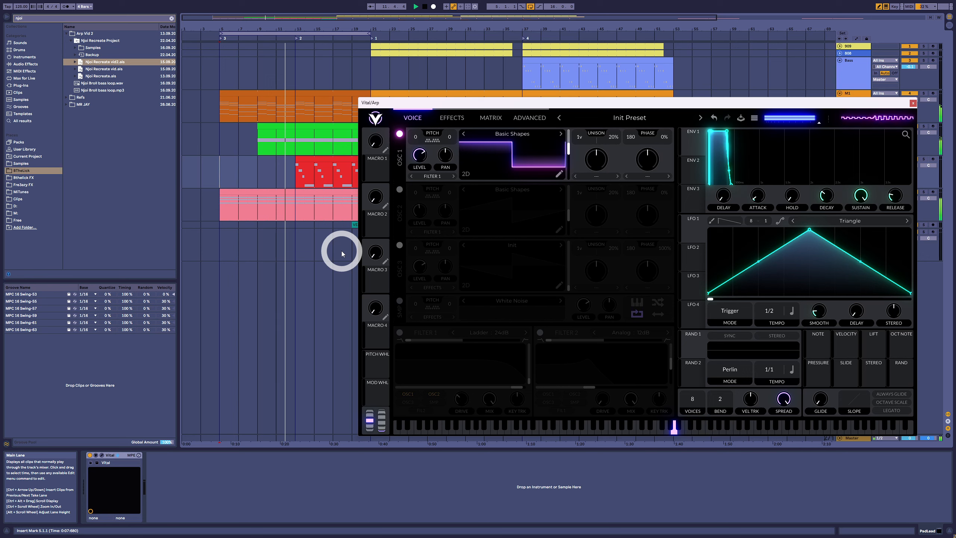
Turn on oscillator 2, remove Envelope 1's sustain, and lengthen its decay slightly to give a short pluck
click(399, 190)
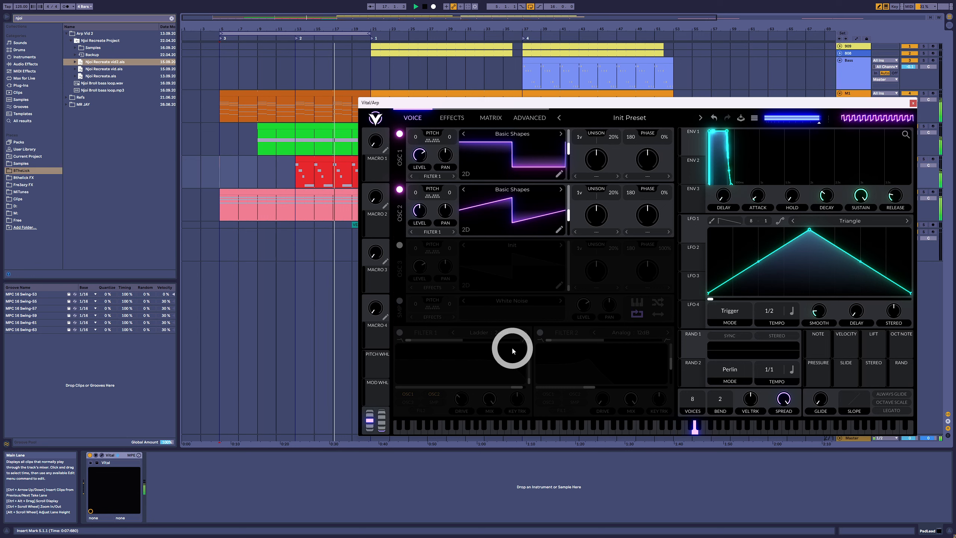
drag(860, 196, 836, 395)
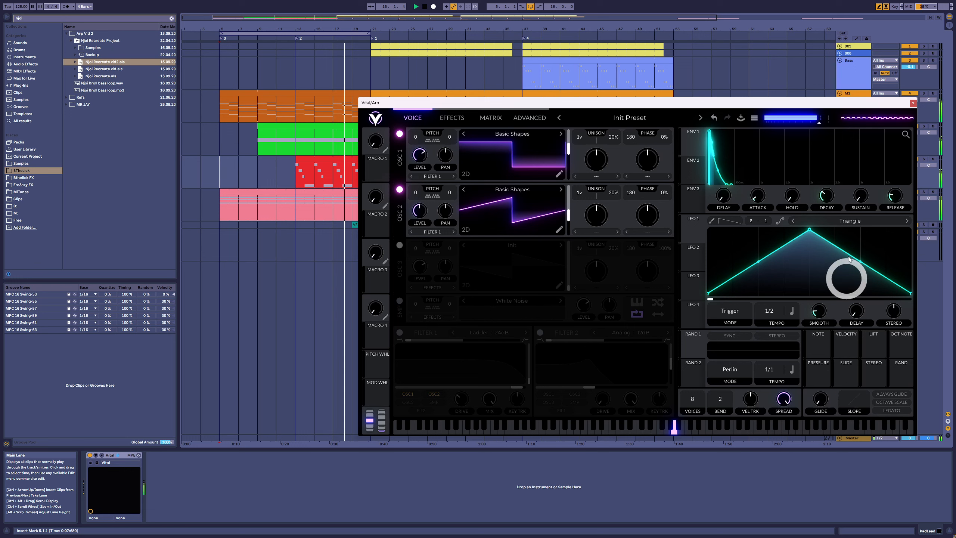
drag(827, 195, 831, 198)
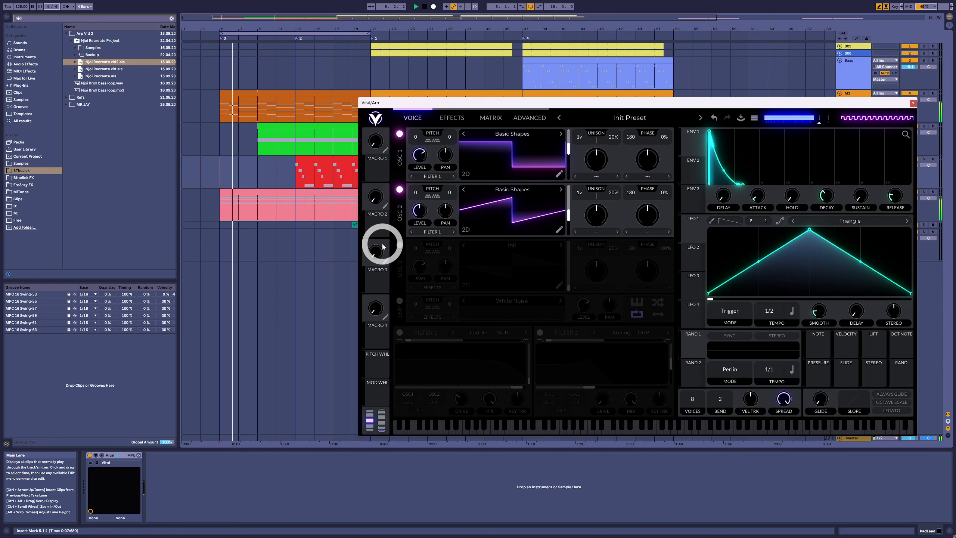
Turn on Filter 1, lower its cutoff with raised resonance, and modulate the cutoff with Envelope 1 at a trimmed amount
click(399, 332)
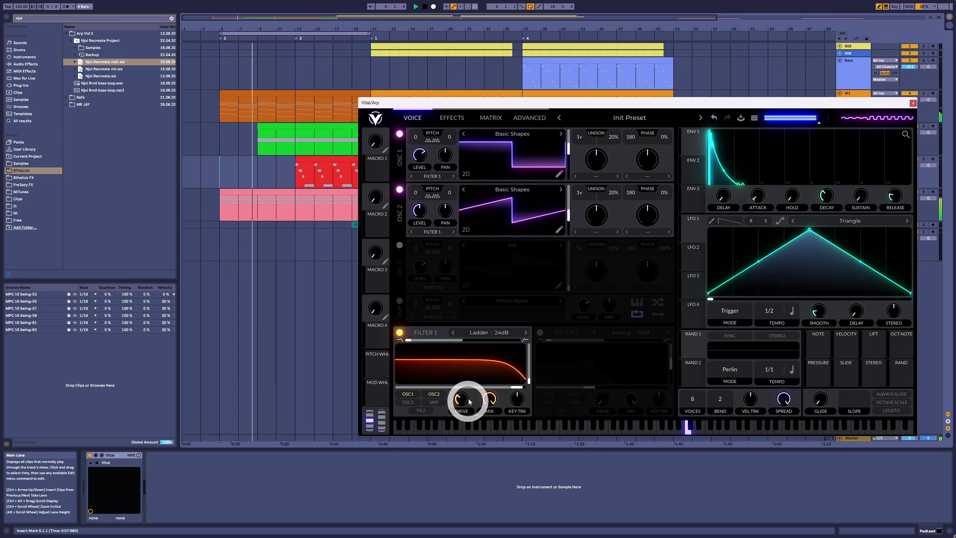
click(486, 334)
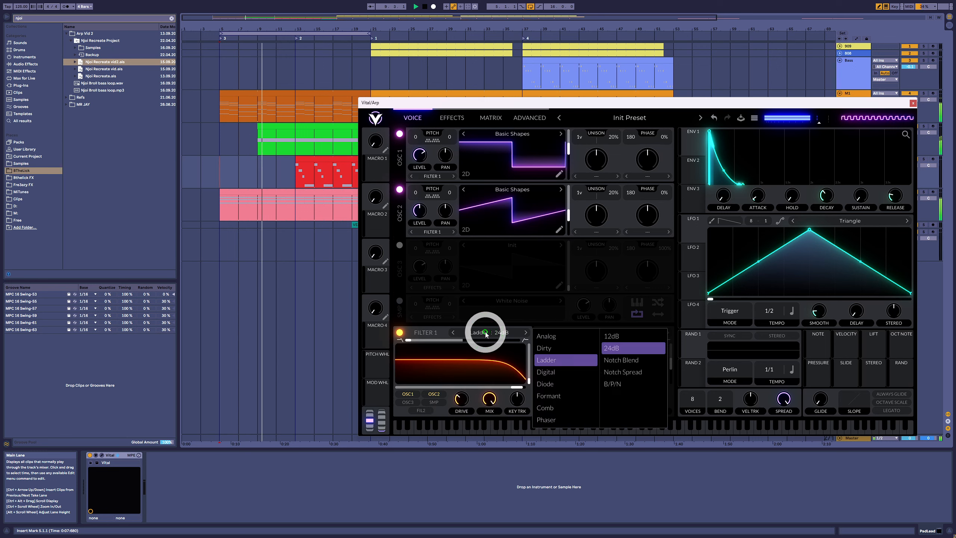
drag(522, 374, 465, 401)
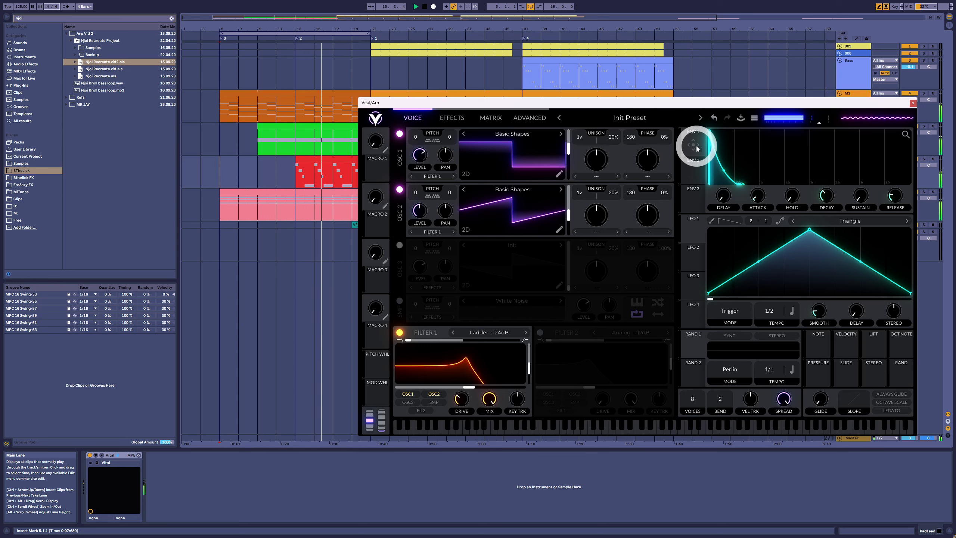
drag(696, 147, 465, 387)
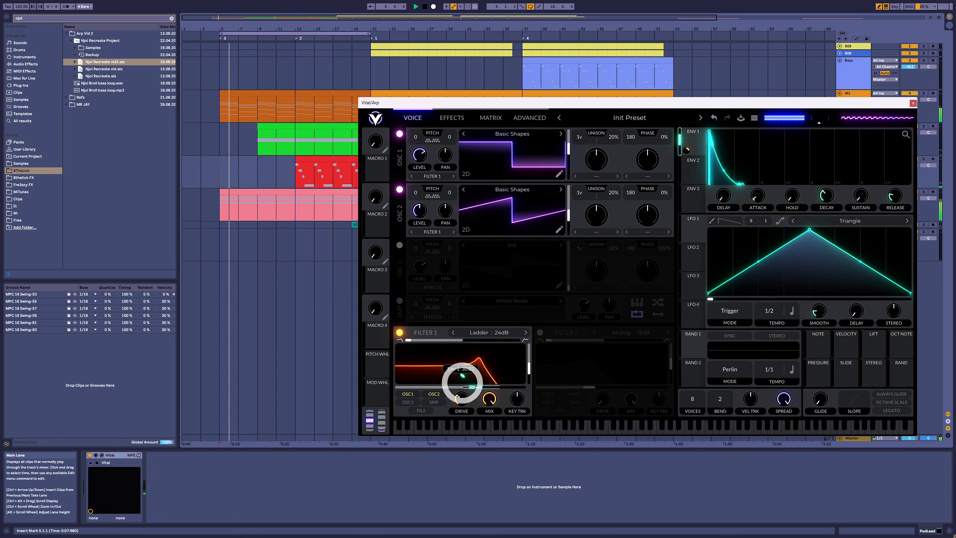
drag(463, 382, 465, 379)
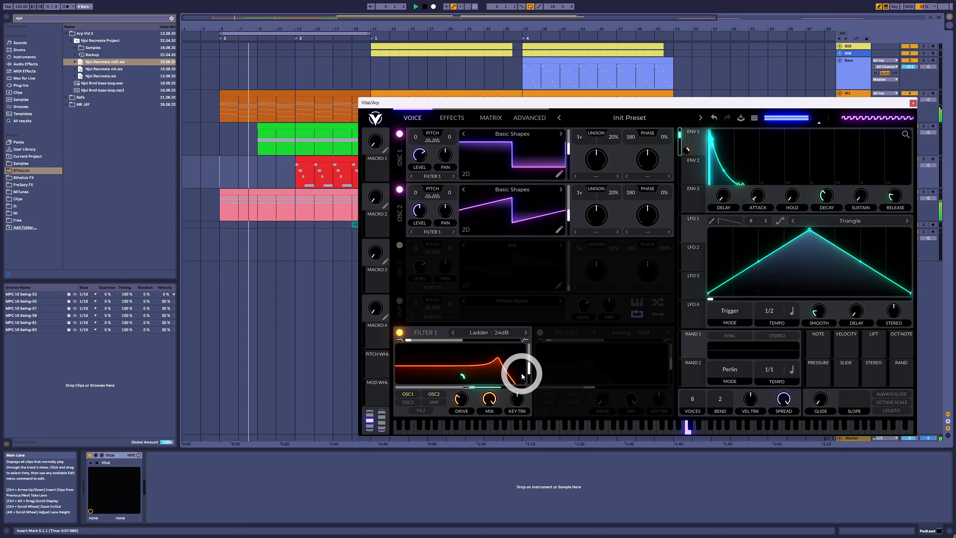
Readjust Filter 1's resonance and its Envelope 1 cutoff modulation to about 41, comparing the sound with the filter bypassed
drag(528, 369, 539, 465)
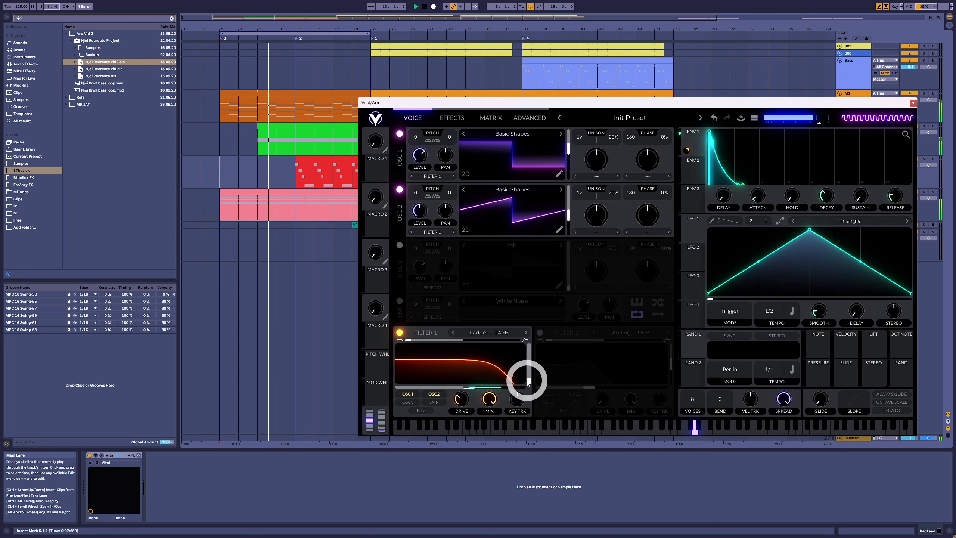
drag(528, 381, 533, 360)
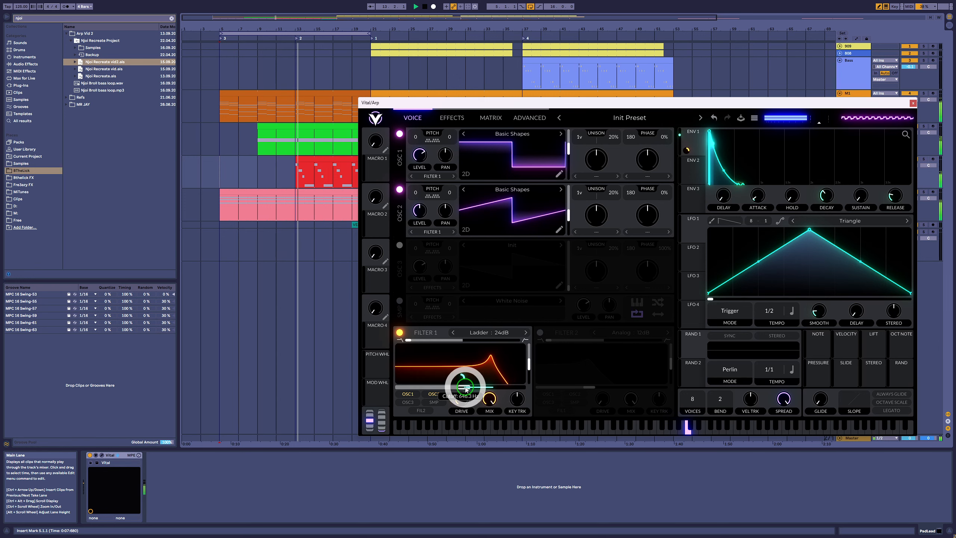
drag(462, 376, 463, 378)
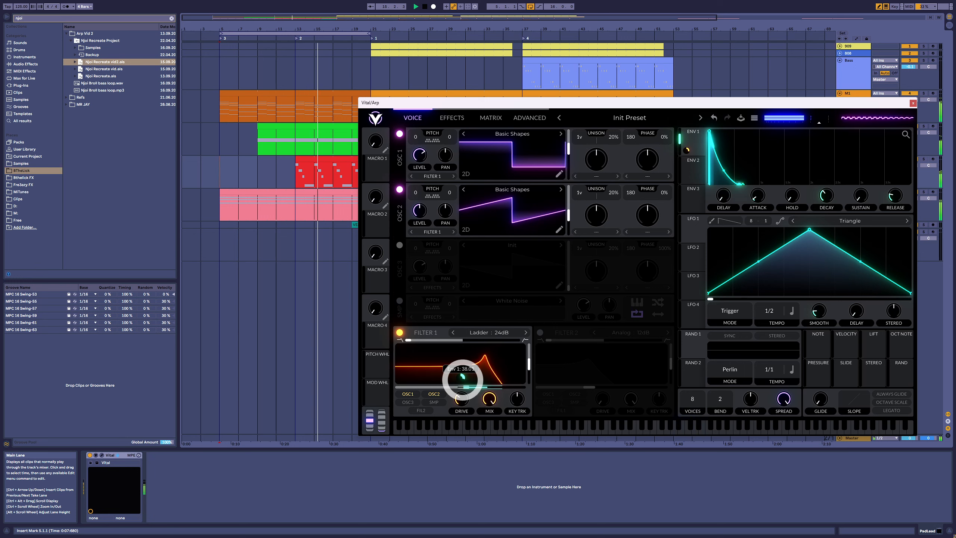
drag(463, 377, 462, 377)
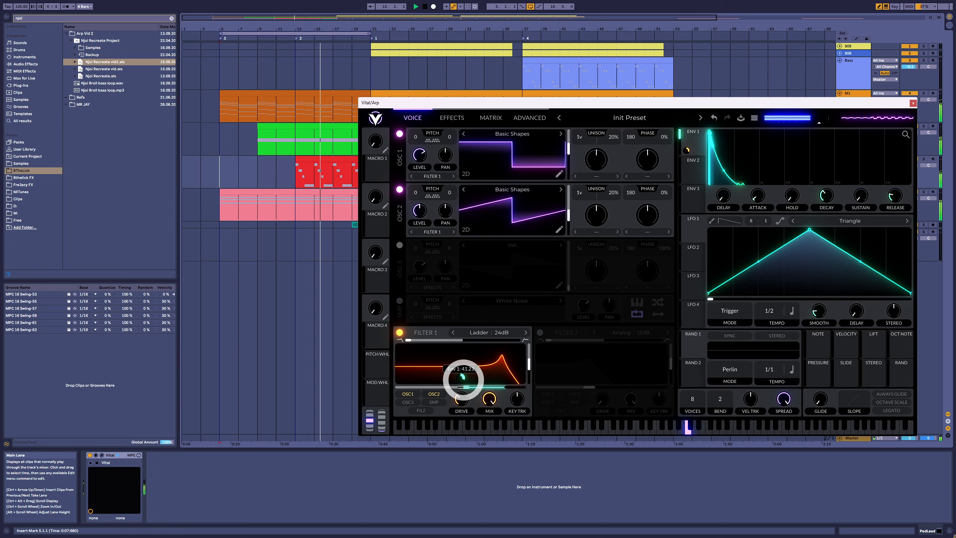
click(399, 333)
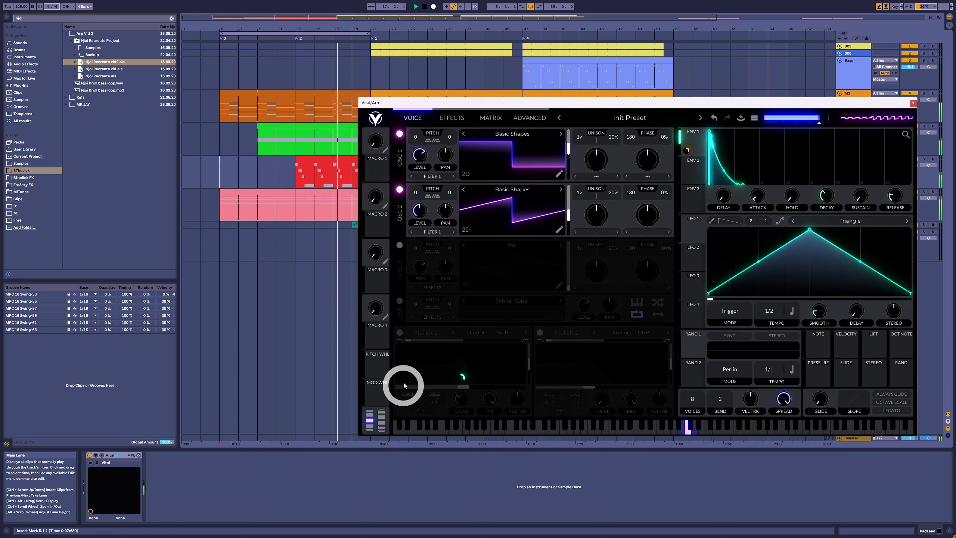
click(400, 333)
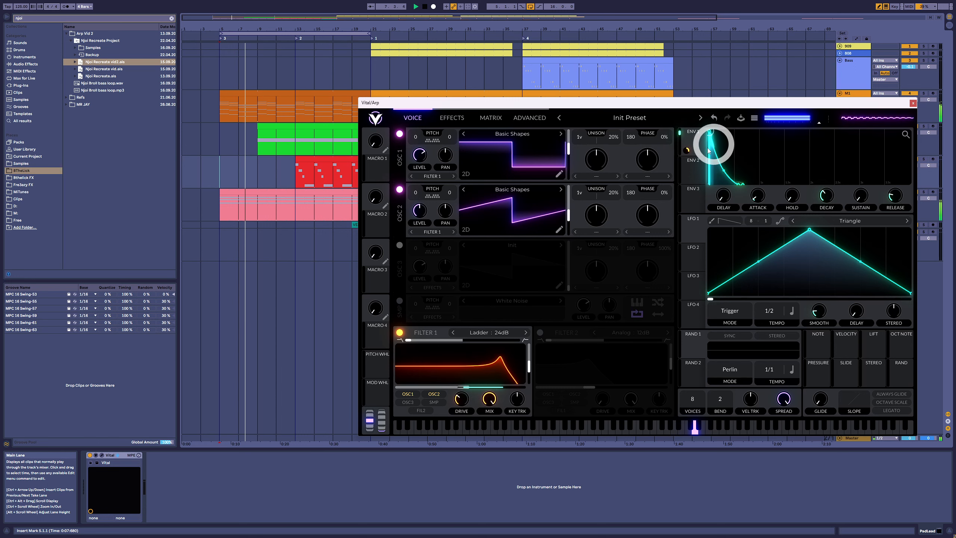
Shorten Envelope 1's decay slightly to about 0.47 secs
drag(830, 200, 823, 194)
mouse_move(727, 172)
mouse_down()
mouse_move(722, 179)
mouse_move(734, 150)
mouse_move(717, 171)
mouse_up()
click(880, 215)
drag(828, 200, 827, 198)
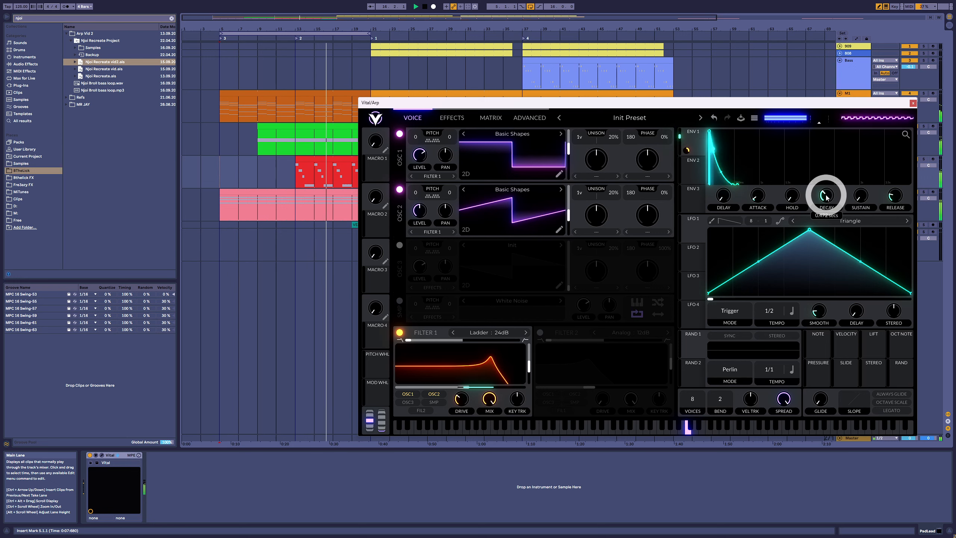
Turn on the 1/16 mono delay effect, comparing the sound with and without it, and adjust its mix
click(451, 118)
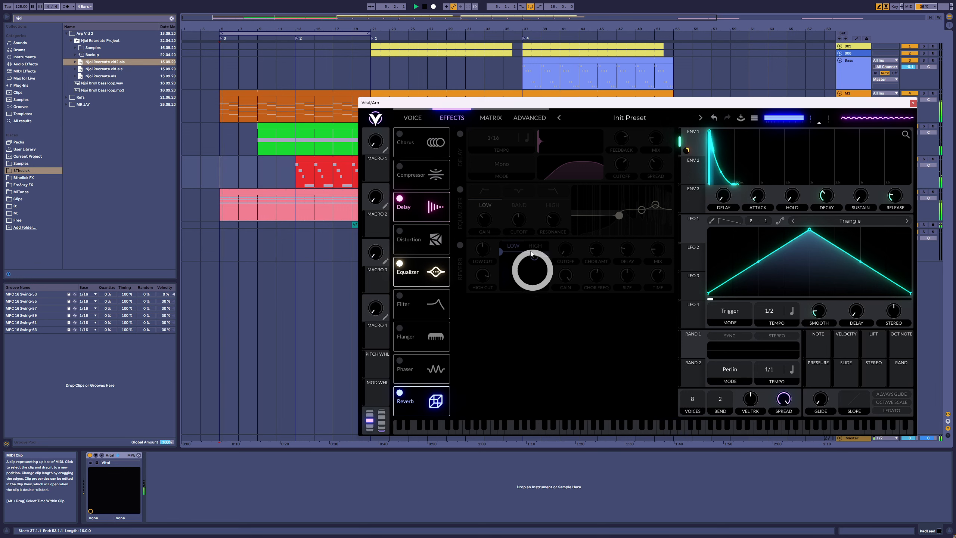
click(461, 134)
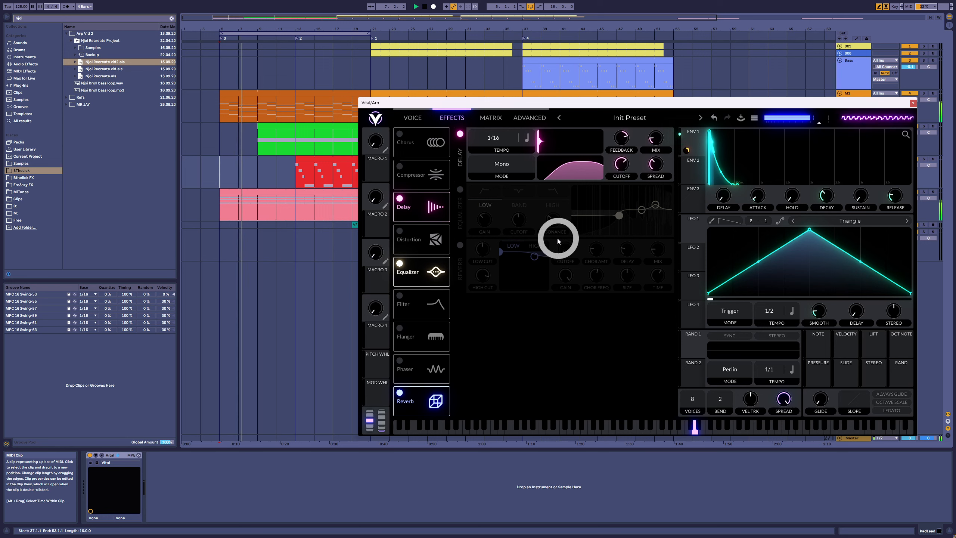
click(460, 135)
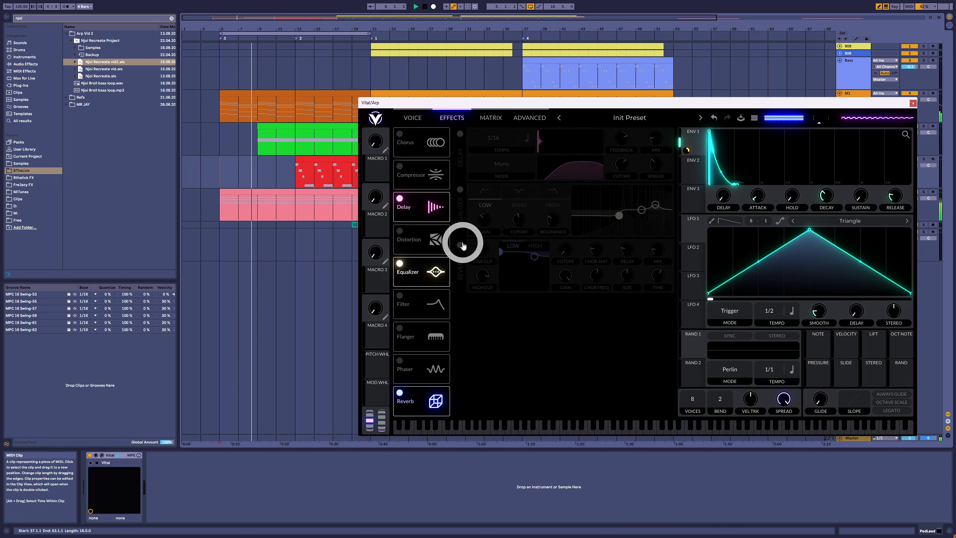
click(460, 134)
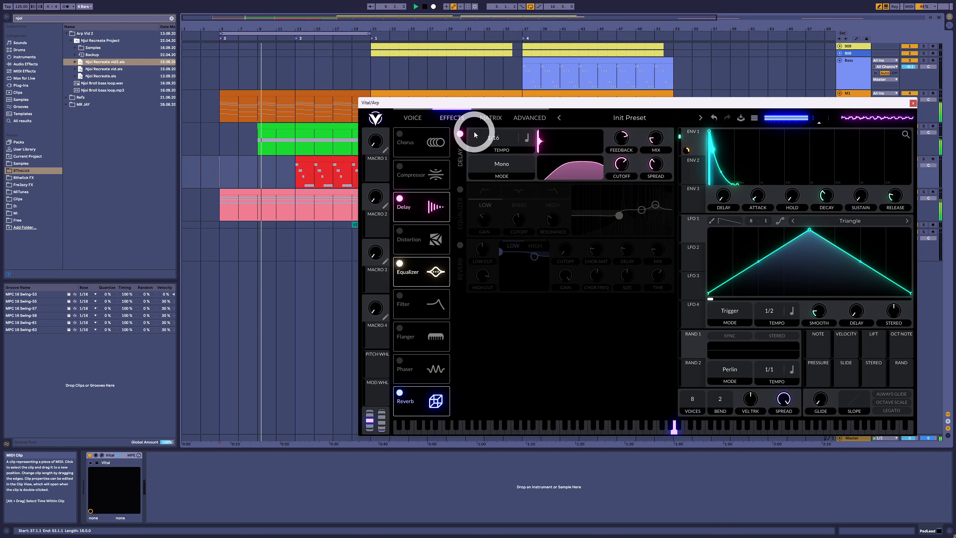
drag(648, 141, 656, 124)
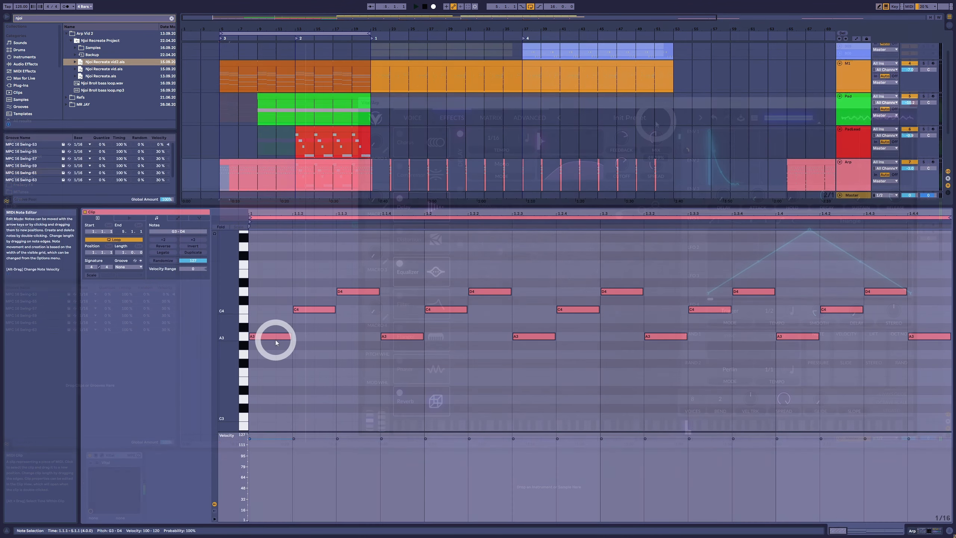
Copy the arp clip's notes one sixteenth later twice, lowering each copy's velocity further to imitate delay repeats
drag(274, 338, 331, 341)
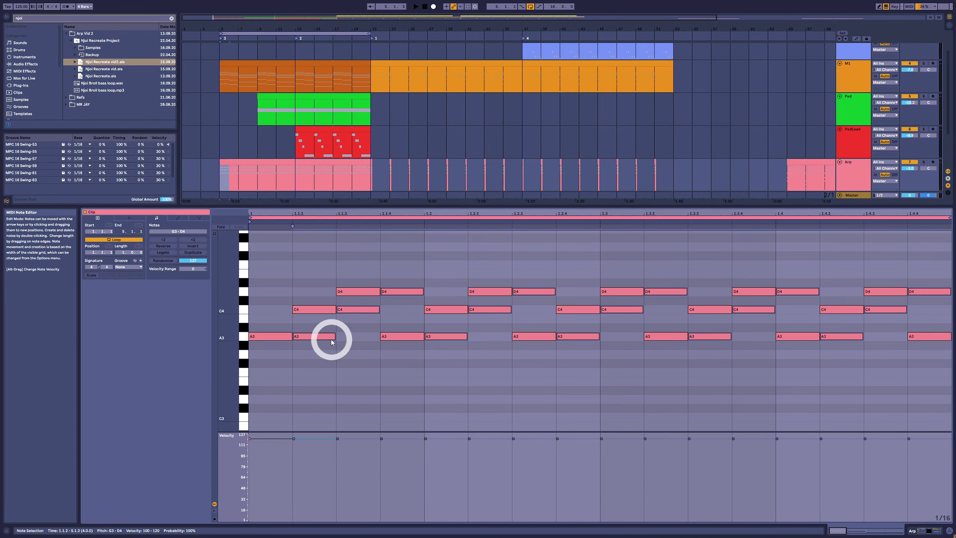
drag(313, 439, 313, 468)
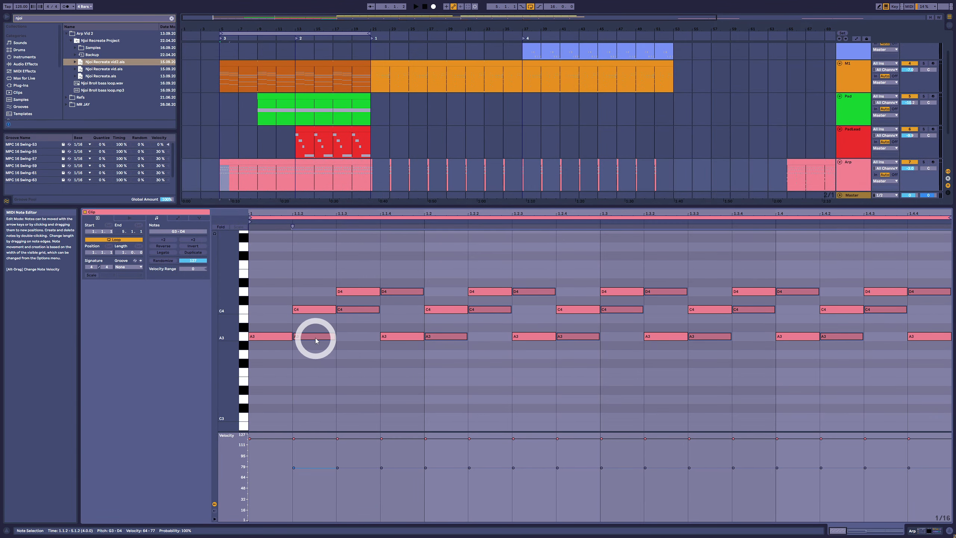
drag(317, 339, 358, 338)
drag(348, 463, 348, 499)
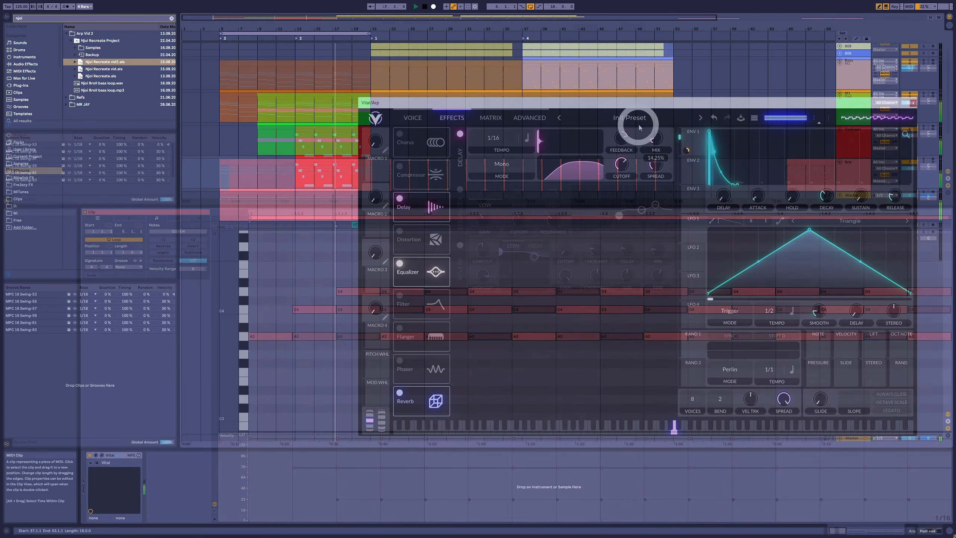
Set the delay mix to about 15.5% and turn on the reverb effect
drag(636, 122, 641, 125)
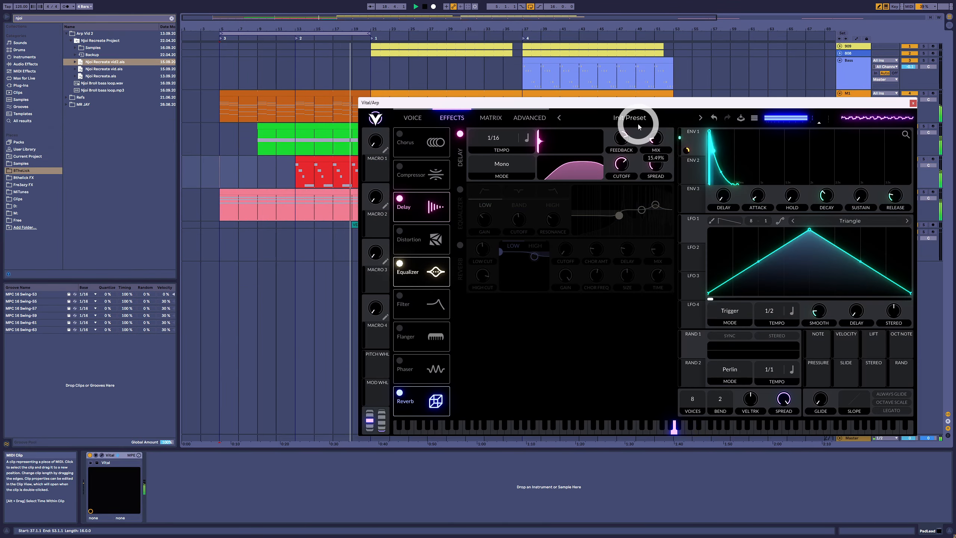
click(461, 245)
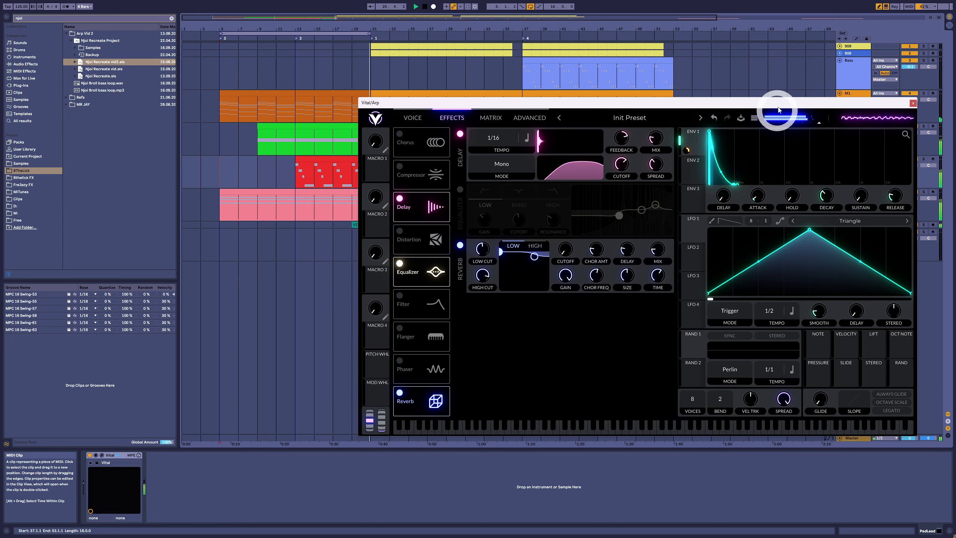
Solo the Arp track and set the reverb mix to about 21%, comparing the sound with the reverb off and on
drag(779, 105, 748, 112)
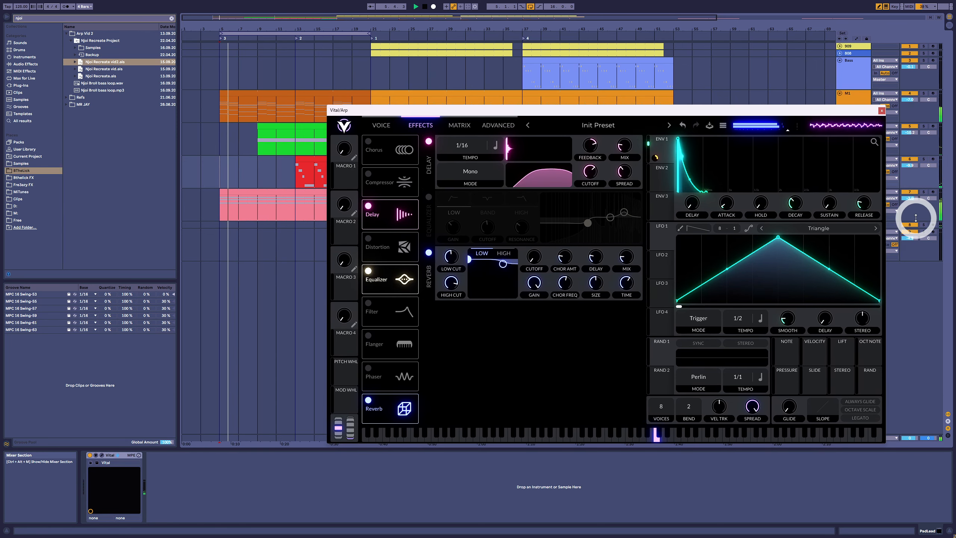
click(924, 192)
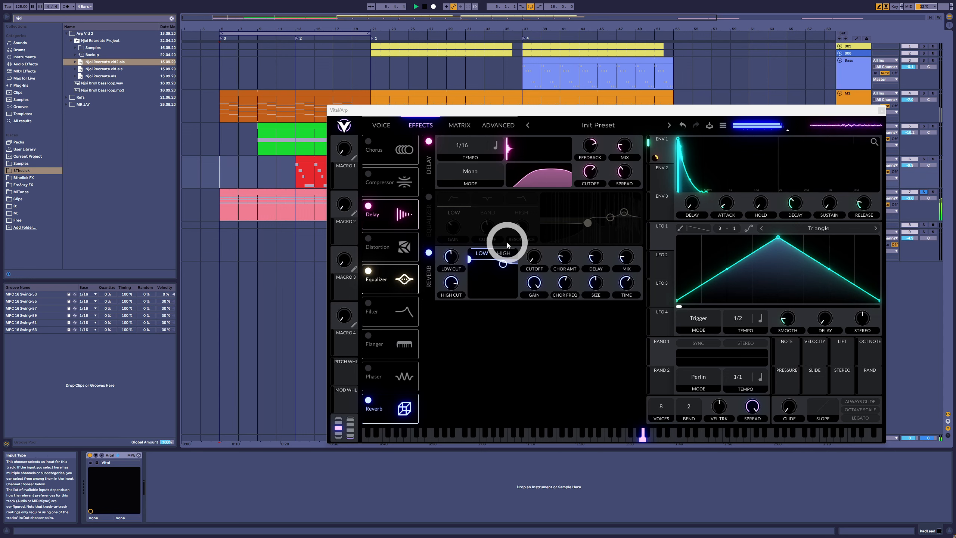
click(428, 253)
click(429, 253)
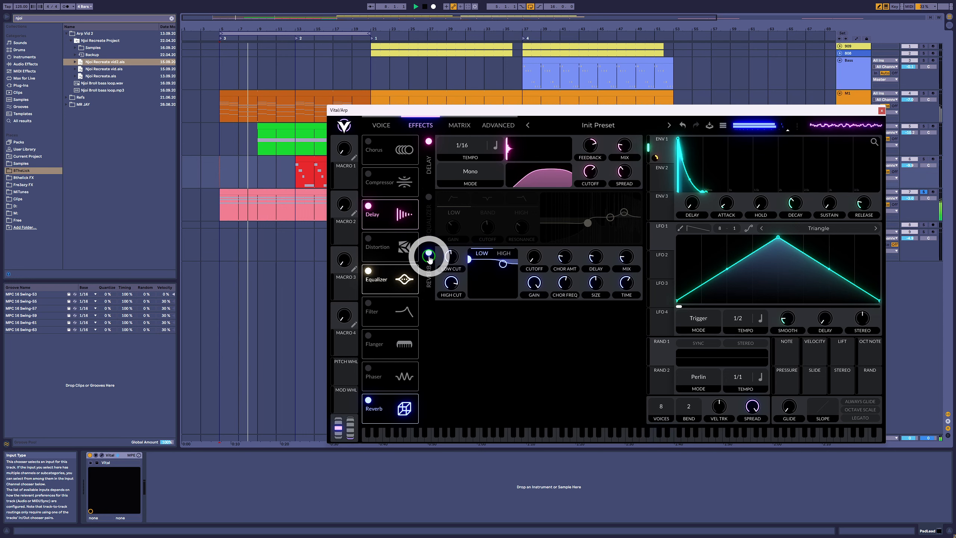
mouse_move(632, 252)
mouse_down()
mouse_move(630, 241)
mouse_move(624, 250)
mouse_up()
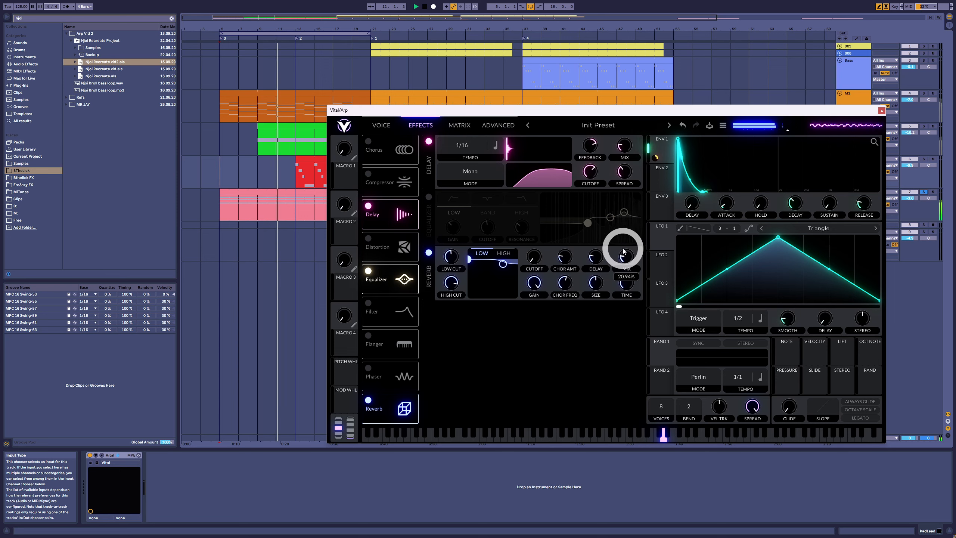
click(428, 252)
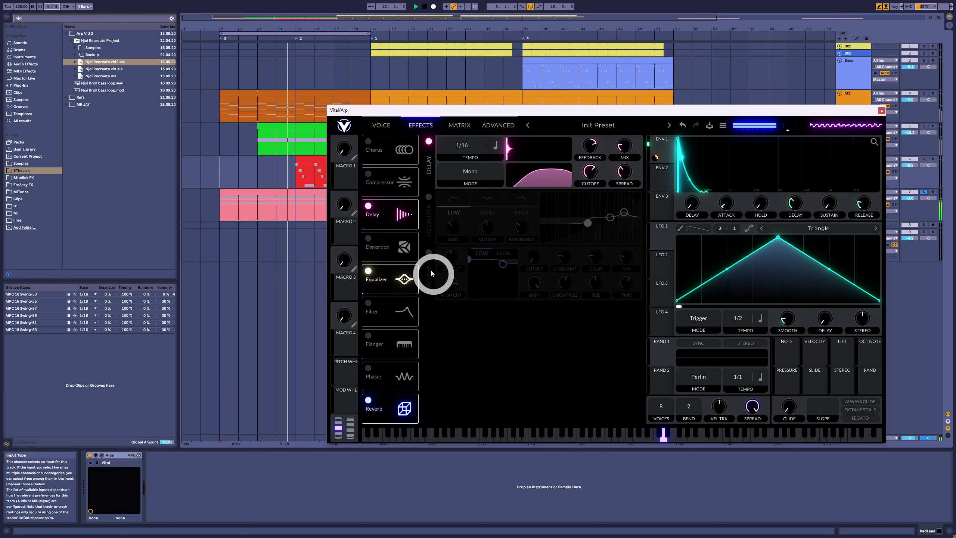
click(428, 253)
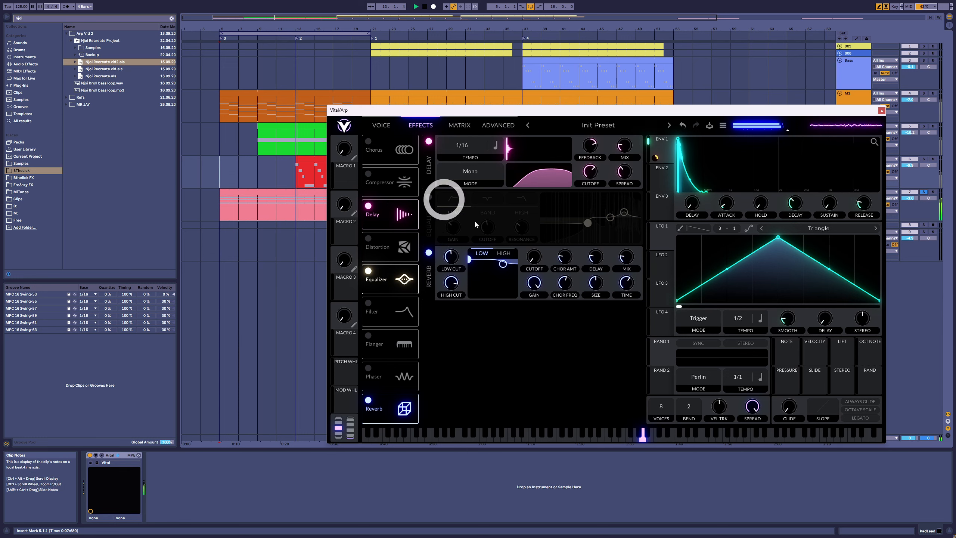
Take the Arp track out of solo and turn on the equalizer effect
click(924, 192)
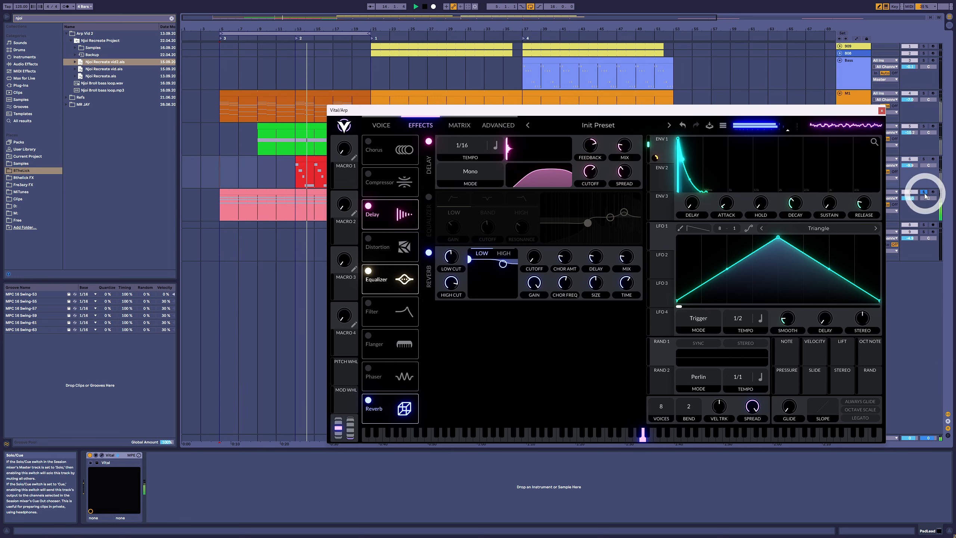
click(924, 193)
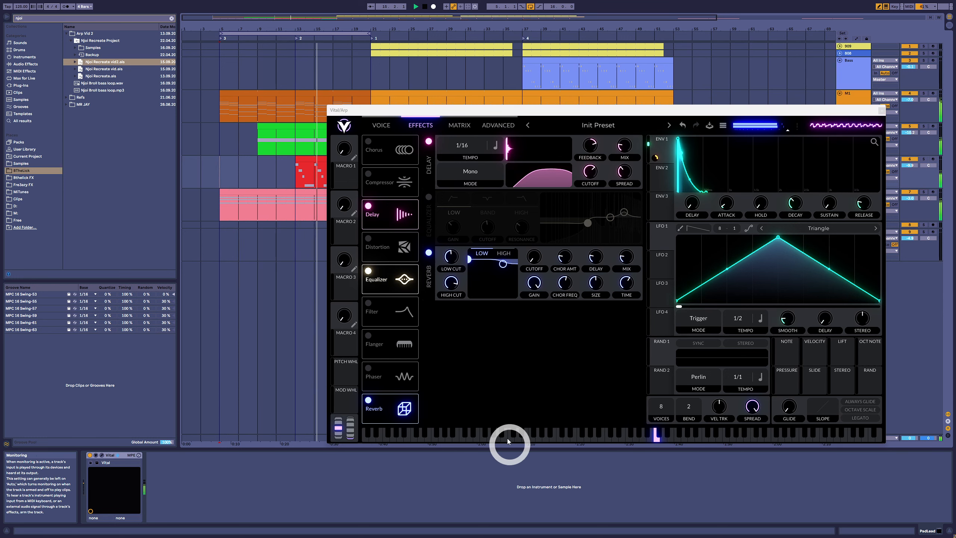
click(430, 198)
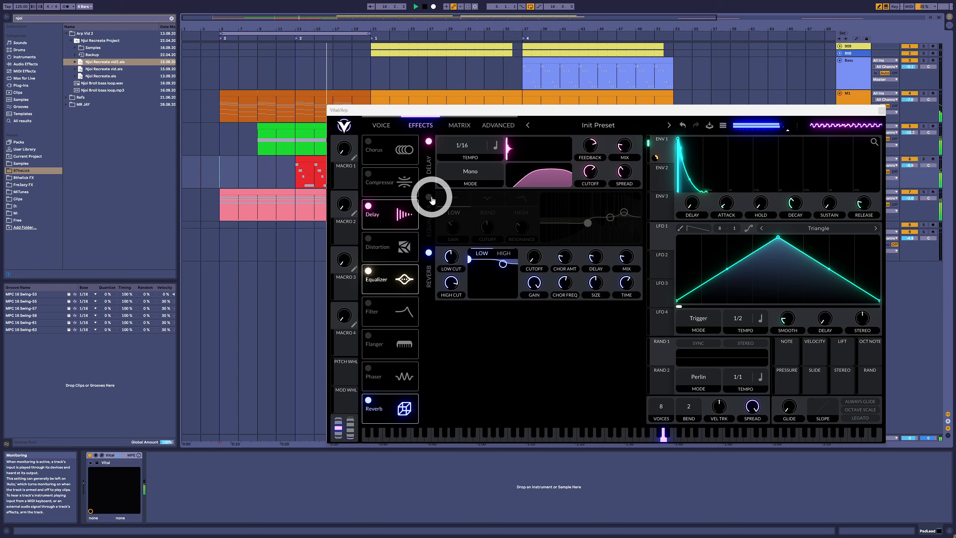
click(432, 200)
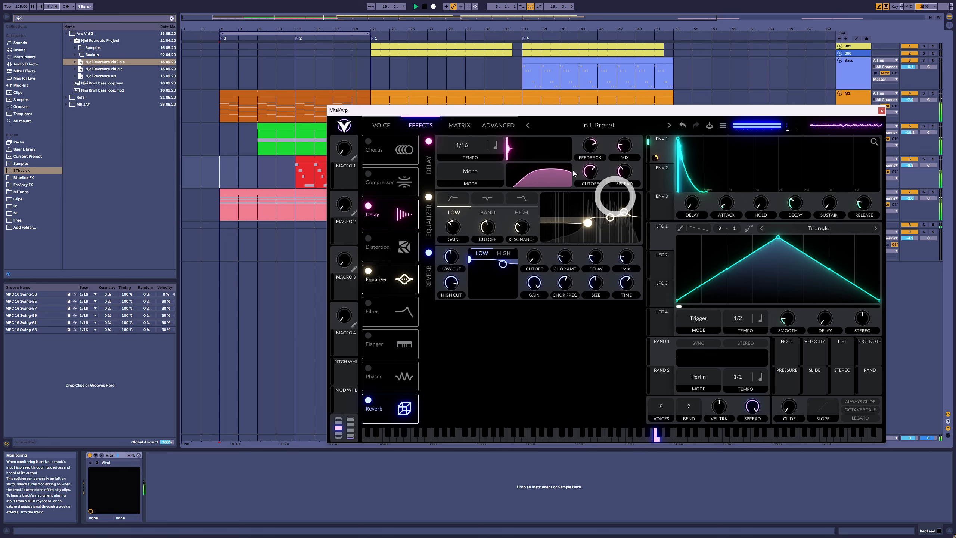
click(384, 125)
click(498, 378)
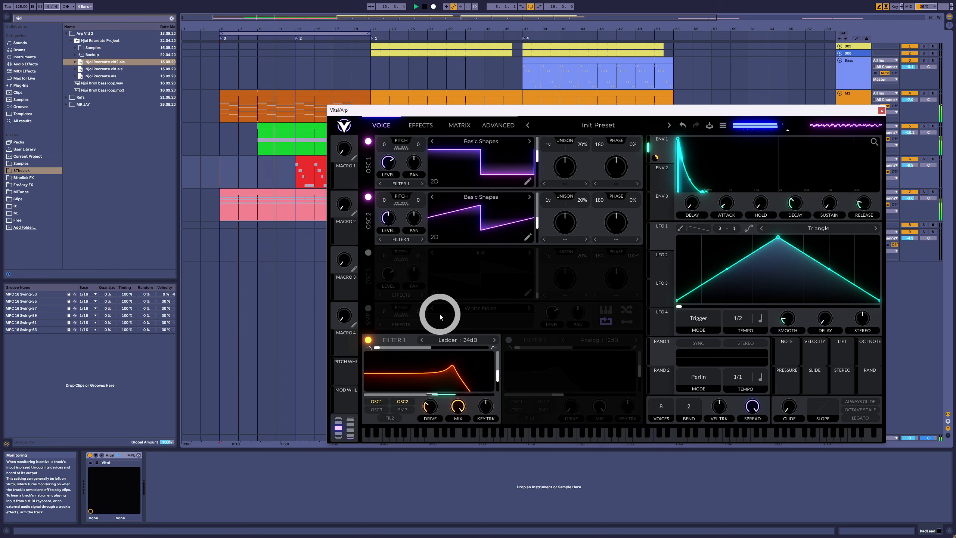
click(418, 128)
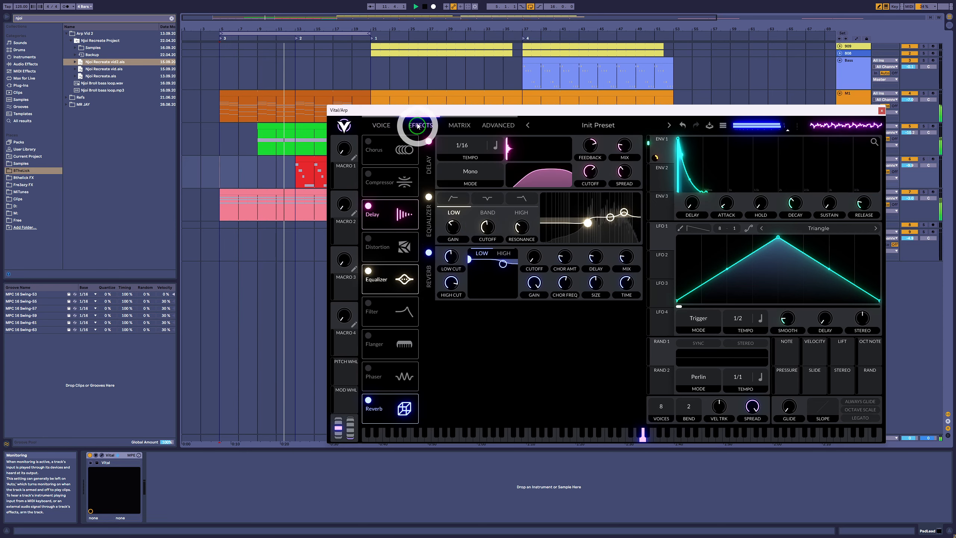
click(480, 326)
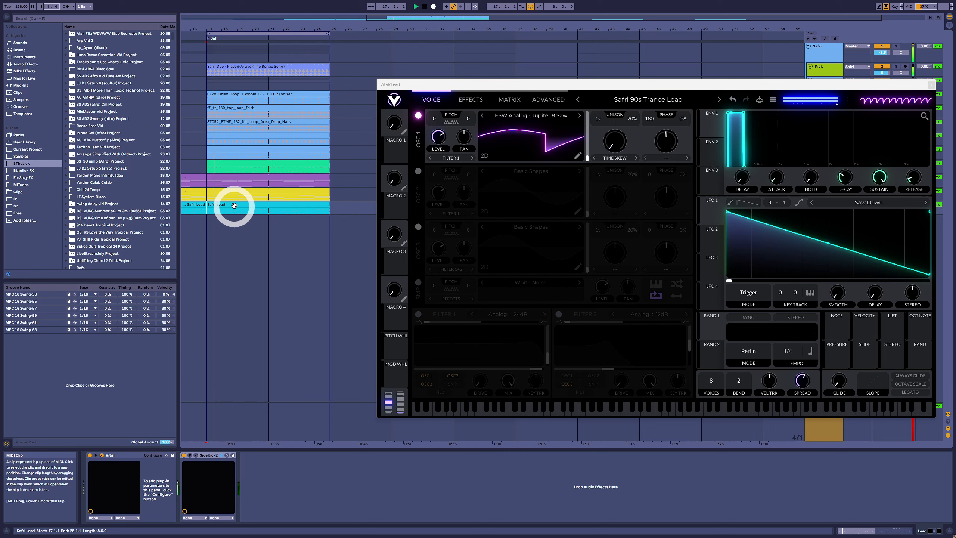
click(235, 205)
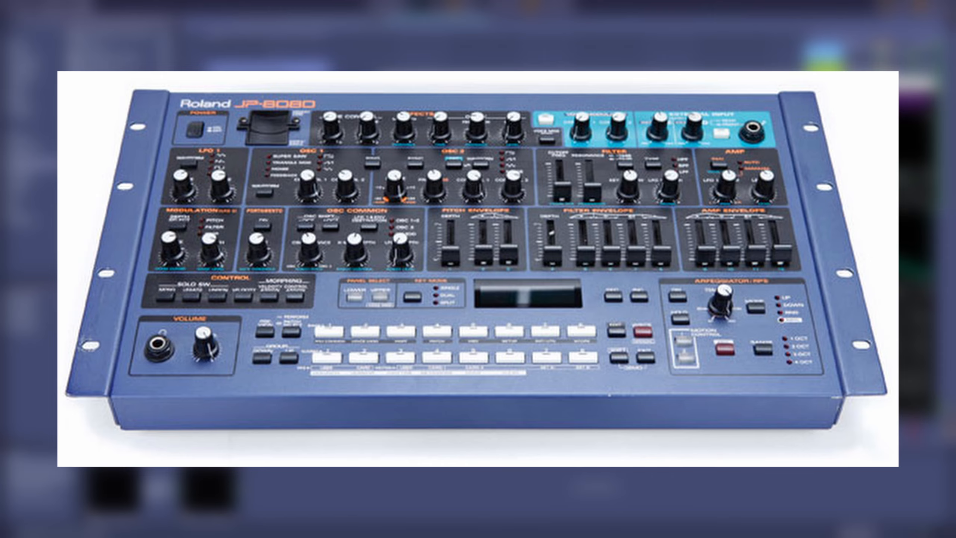
click(235, 205)
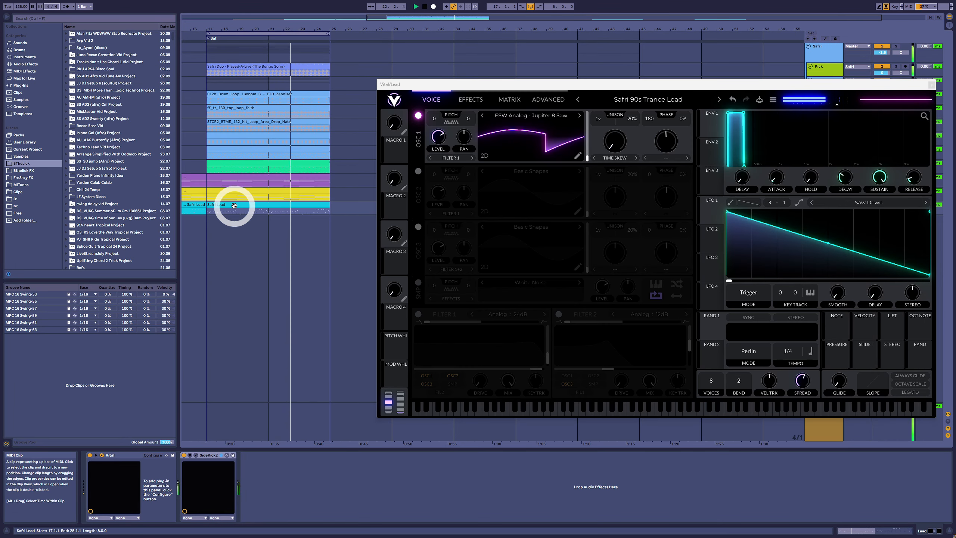
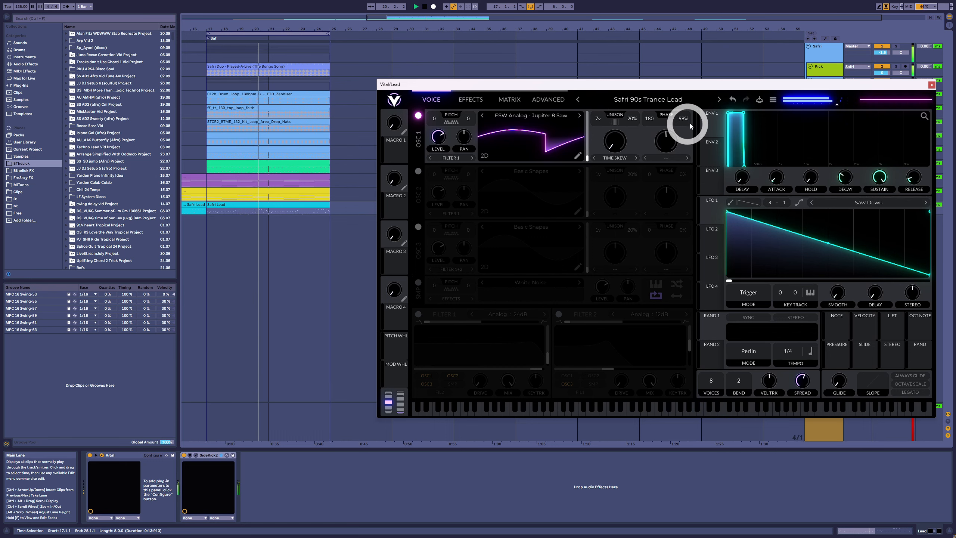
Try oscillator 1's unison detune at 0% to hear the difference, and return it to 20%
drag(623, 120, 630, 152)
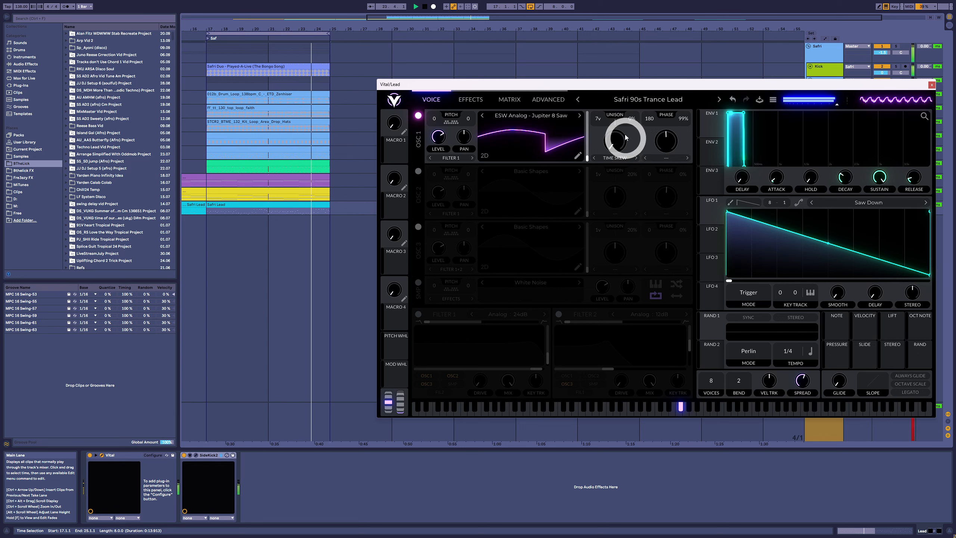
mouse_move(627, 121)
mouse_down()
mouse_move(636, 94)
mouse_move(635, 103)
mouse_up()
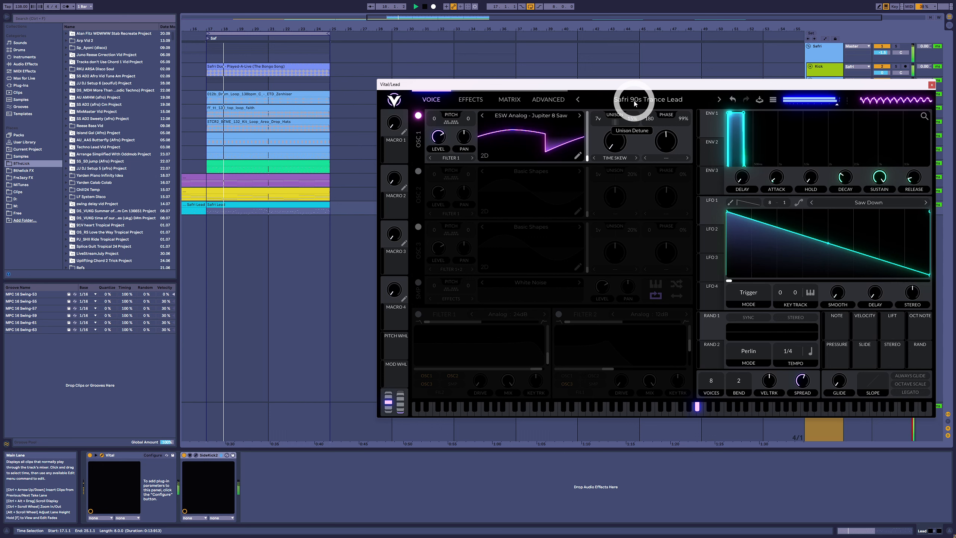
drag(635, 104, 635, 104)
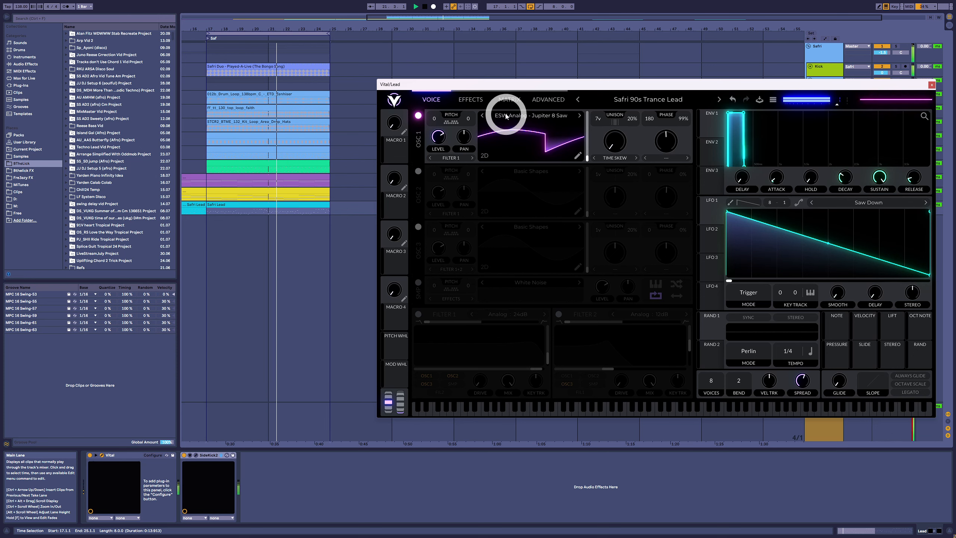
Turn on the delay, reverb and chorus effects for the Safri 90s Trance Lead patch
click(483, 101)
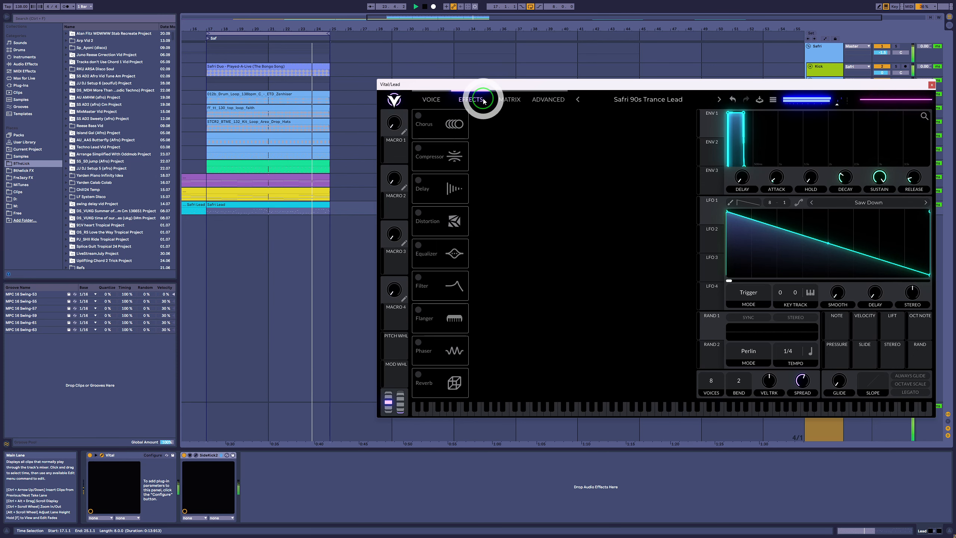
click(420, 186)
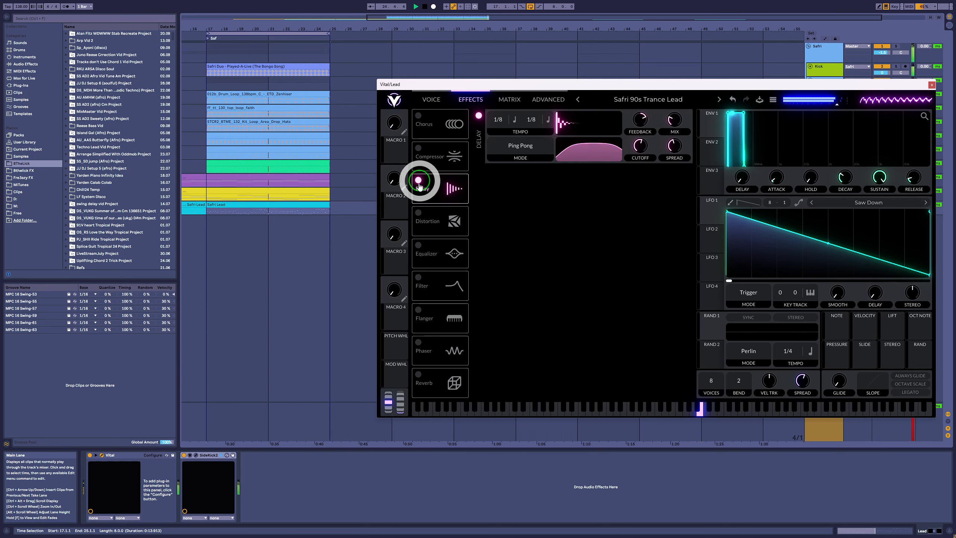
click(416, 376)
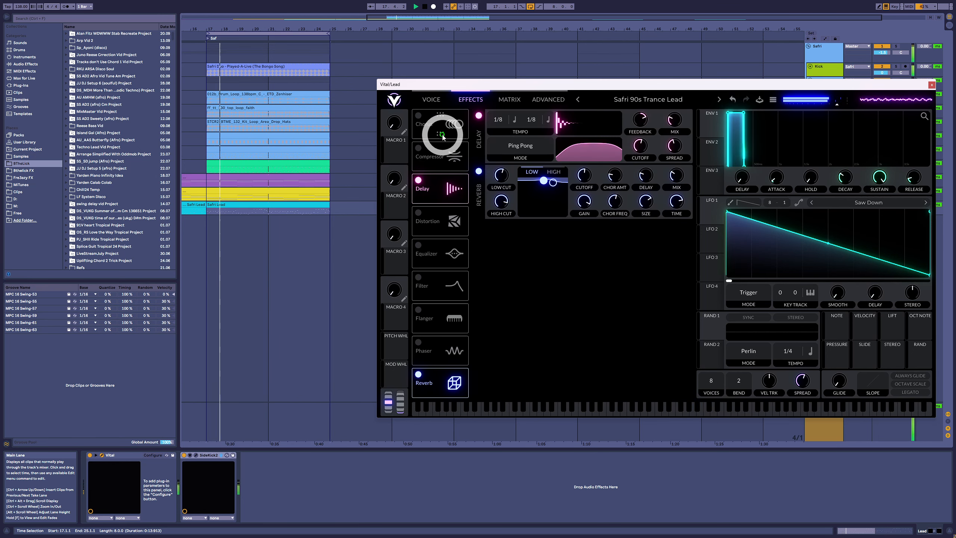
click(419, 117)
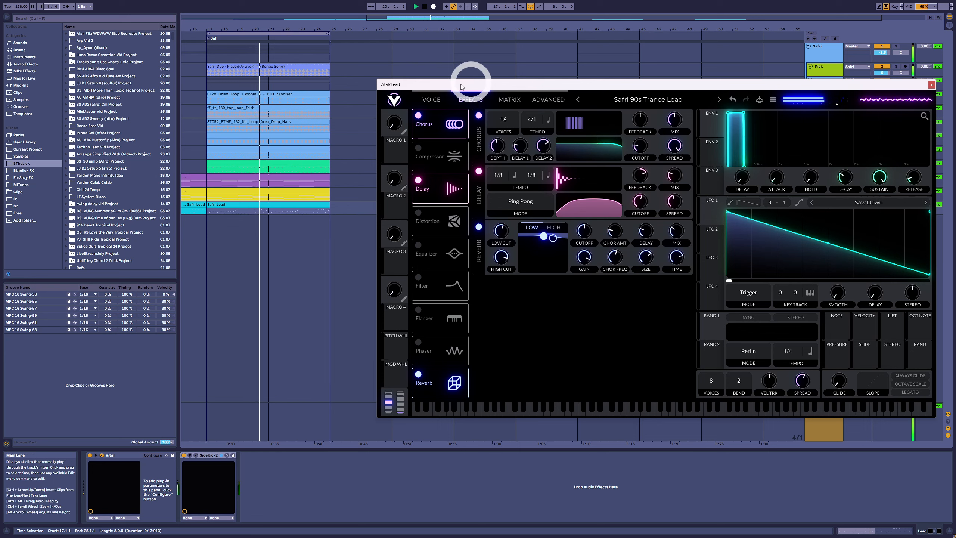
Lower envelope 1's sustain to zero and set the synth's master volume to about -3.9 dB
click(433, 100)
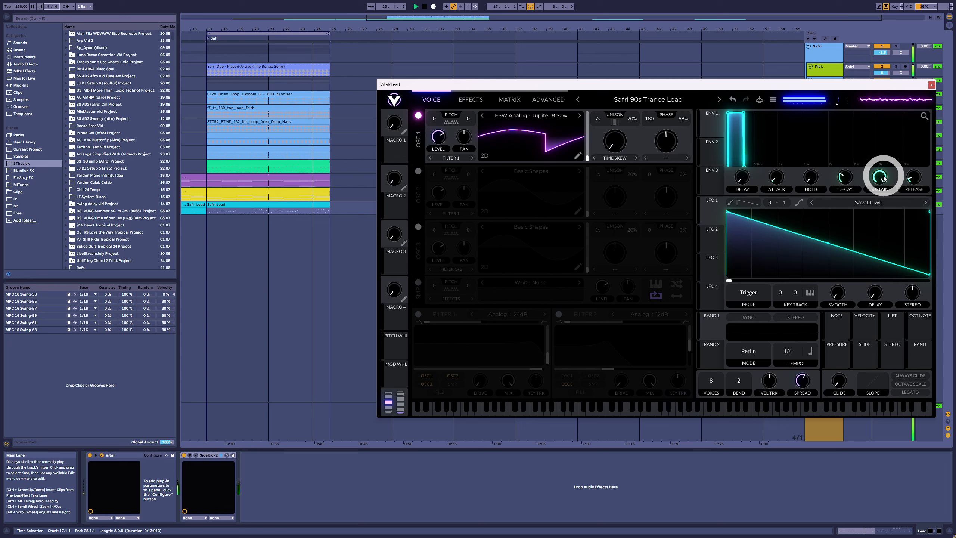
drag(883, 178, 824, 286)
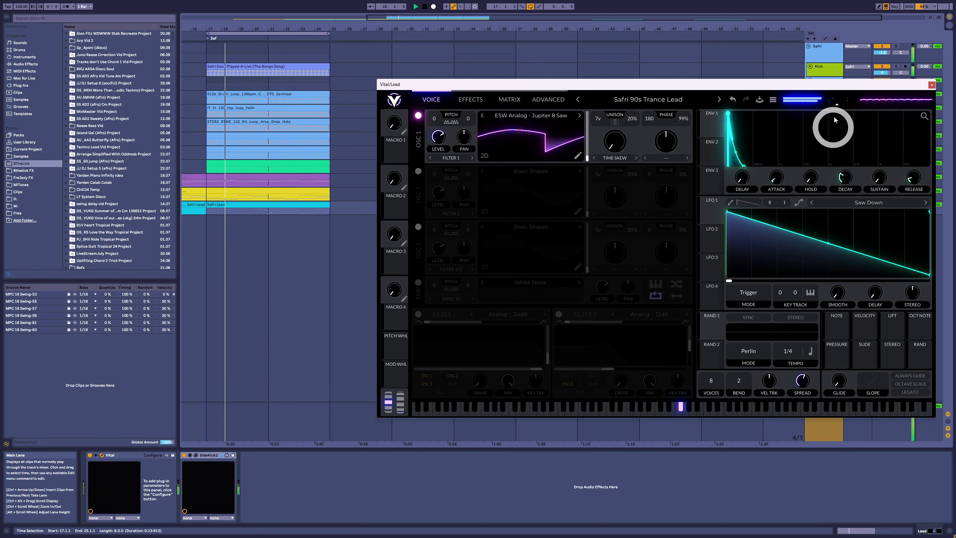
click(843, 104)
drag(843, 104, 848, 103)
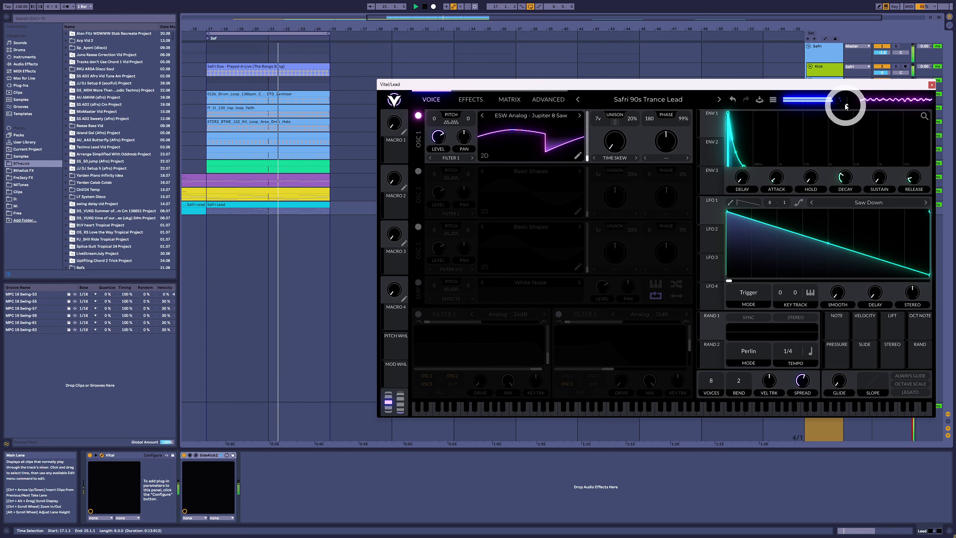
mouse_move(841, 106)
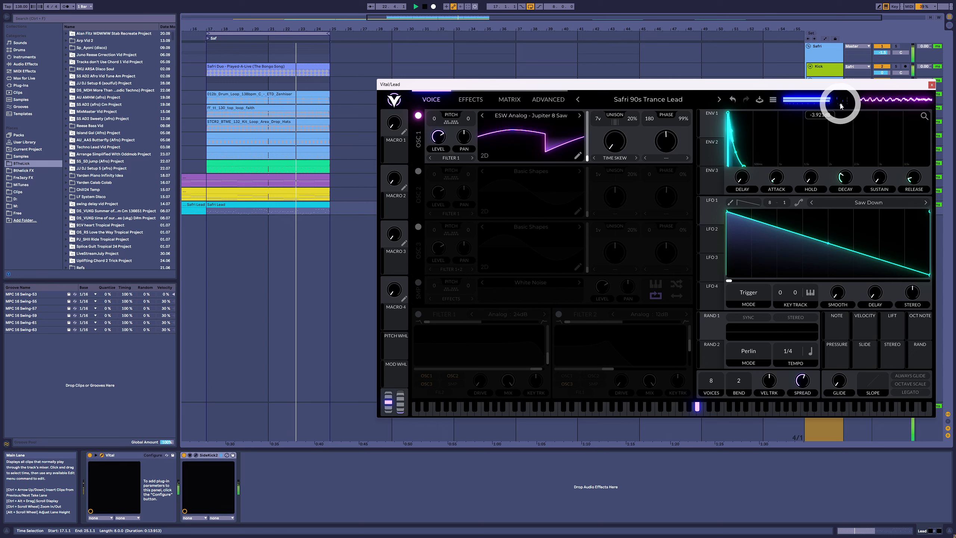
Raise envelope 1's sustain, audition a release of 0.180 seconds, and shorten the release to 0.006 seconds
drag(880, 176, 864, 192)
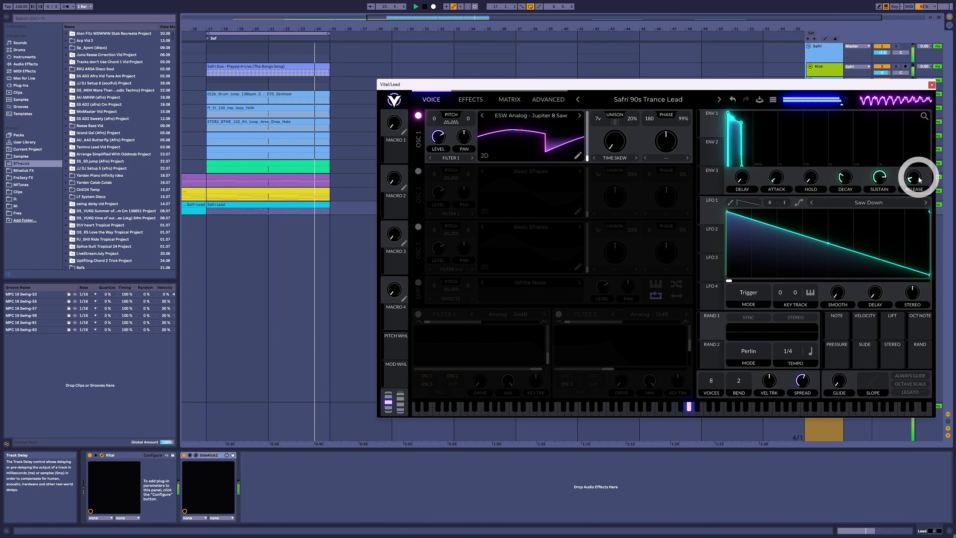
drag(917, 177, 916, 166)
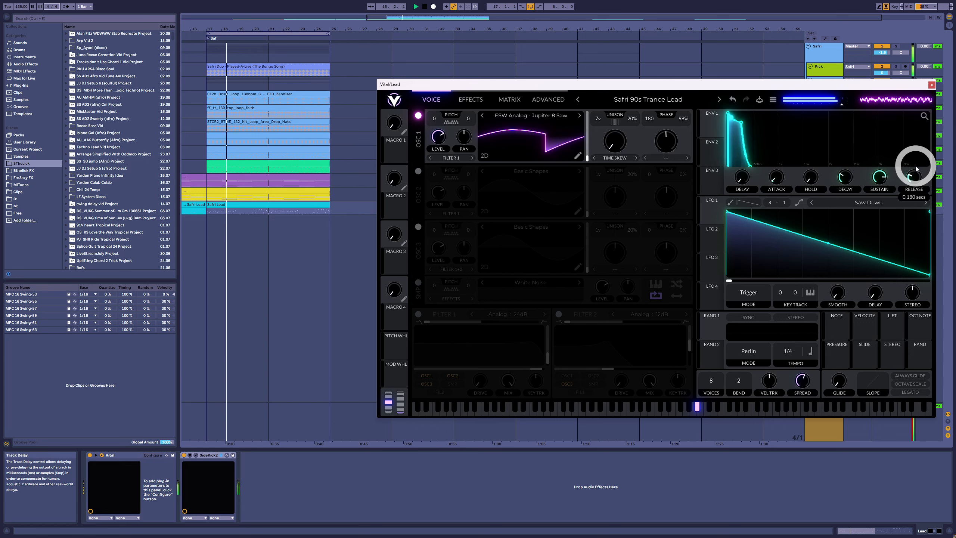
drag(915, 167, 911, 173)
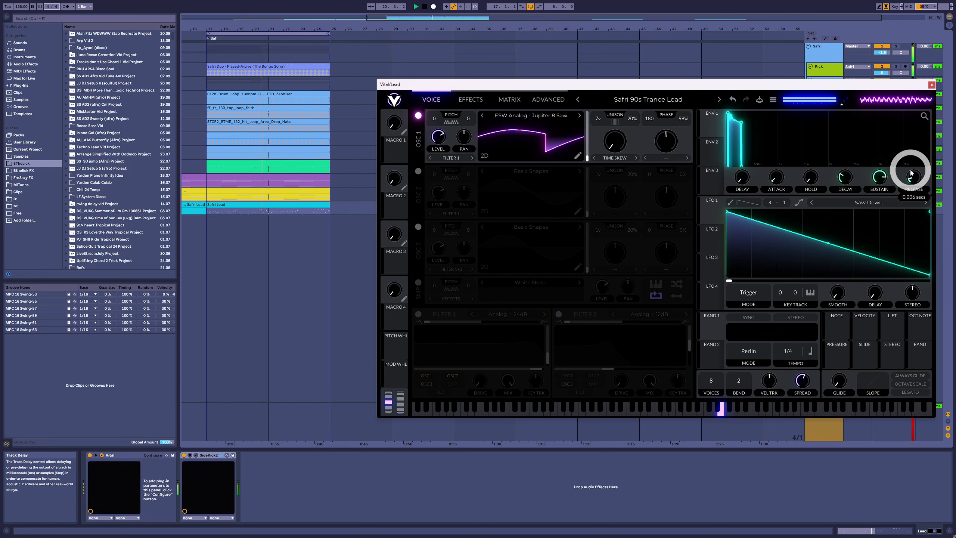
Open the Safri Lead clip's notes and slightly shorten the length of all of them together
double_click(270, 205)
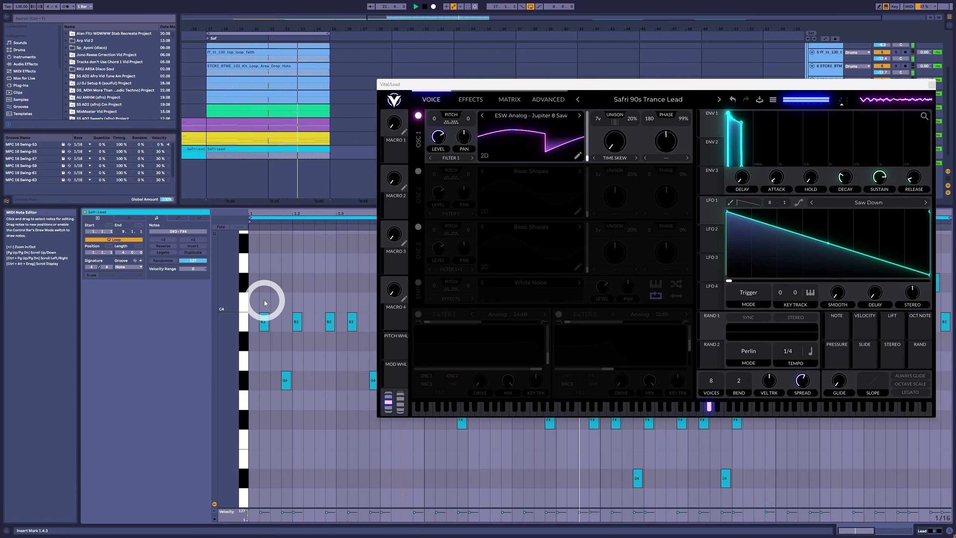
click(269, 323)
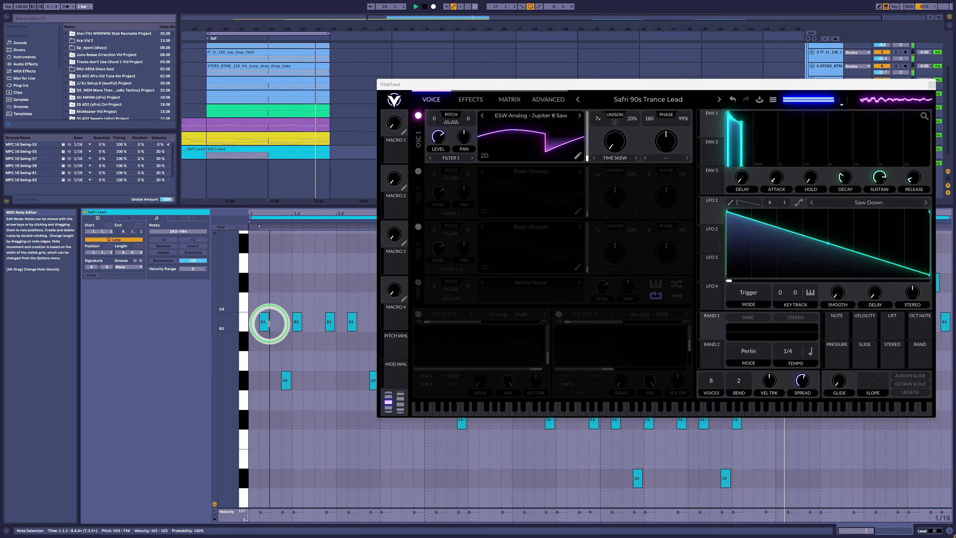
drag(269, 323, 269, 324)
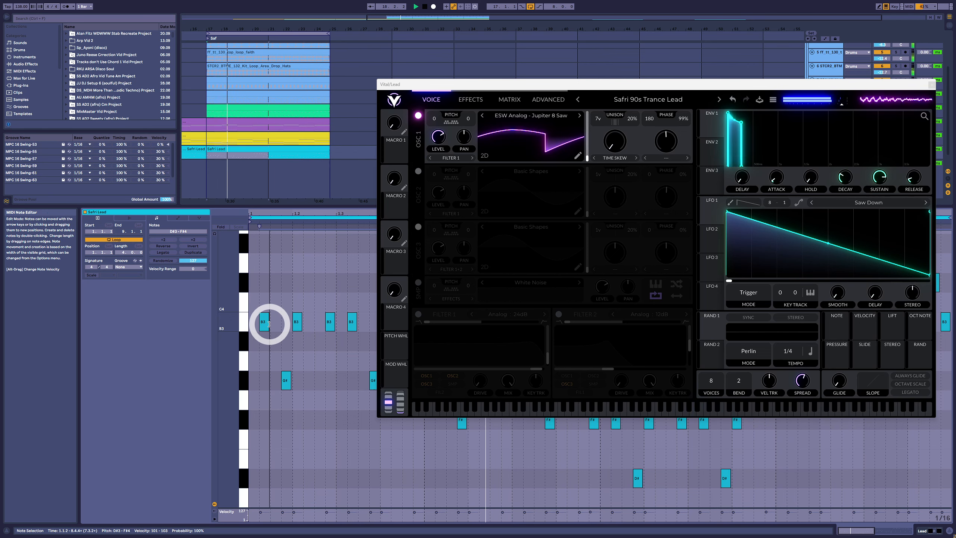
drag(269, 324, 267, 324)
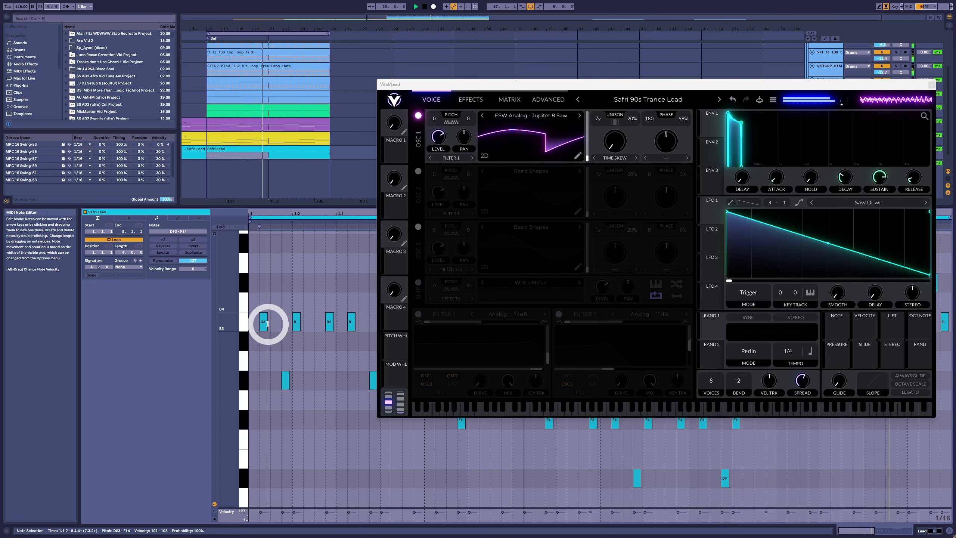
drag(269, 324, 268, 324)
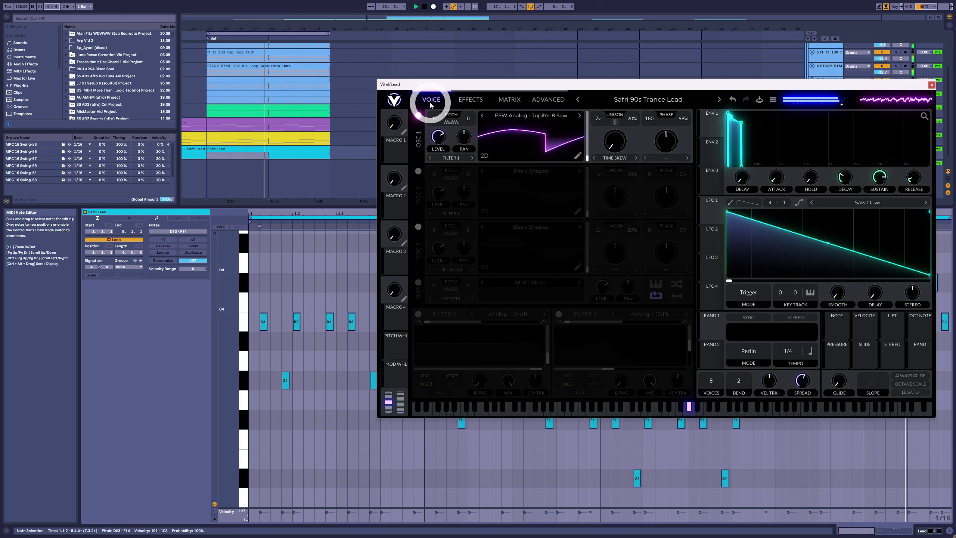
Copy the Safri Lead clip onto a new Lead track directly below the original, keeping its Vital and SideKick2 devices
click(267, 151)
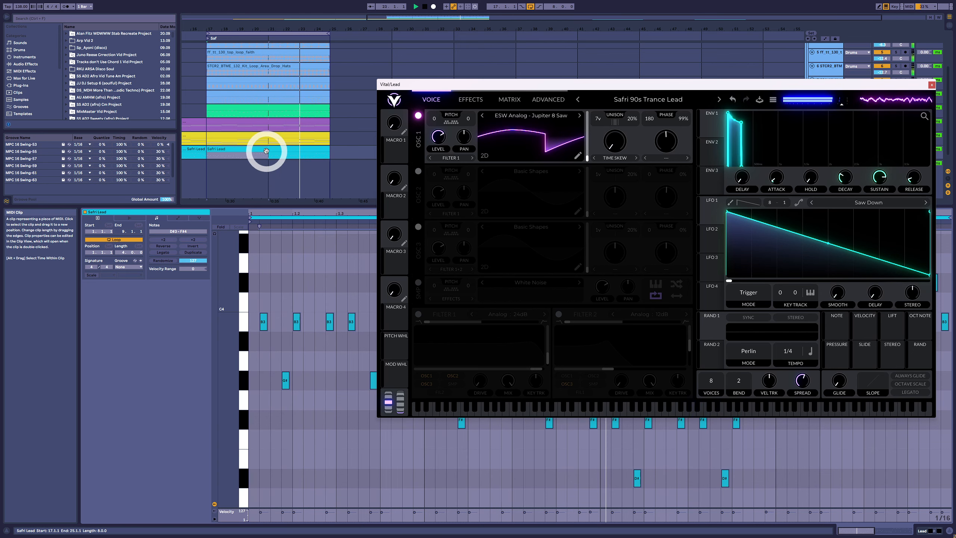
click(266, 151)
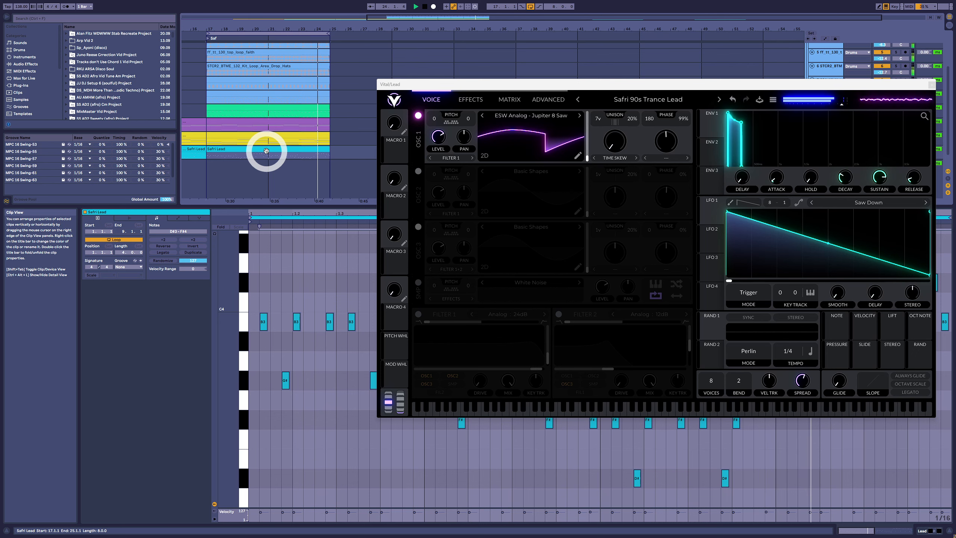
scroll(266, 151, down, 1)
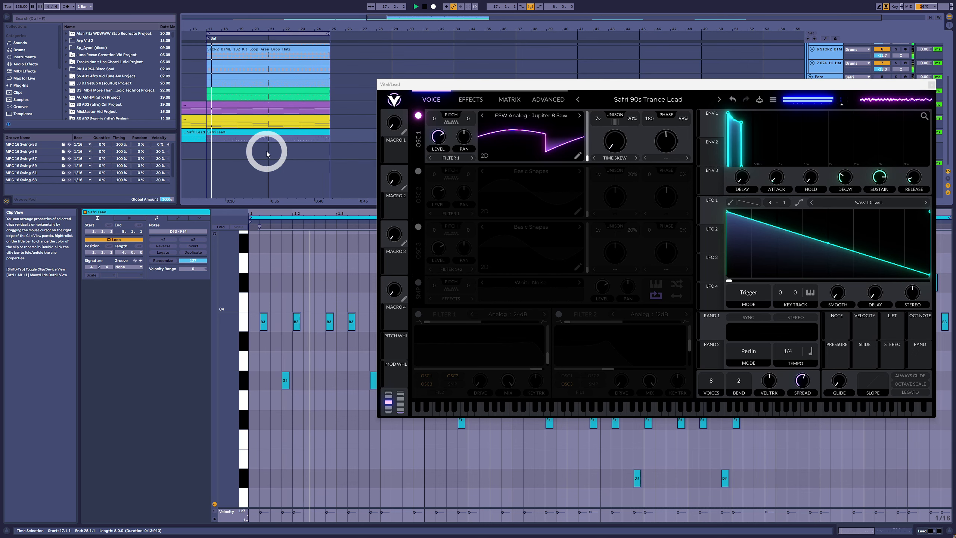
drag(262, 133, 265, 145)
key(ctrl+z)
key(shift+Tab)
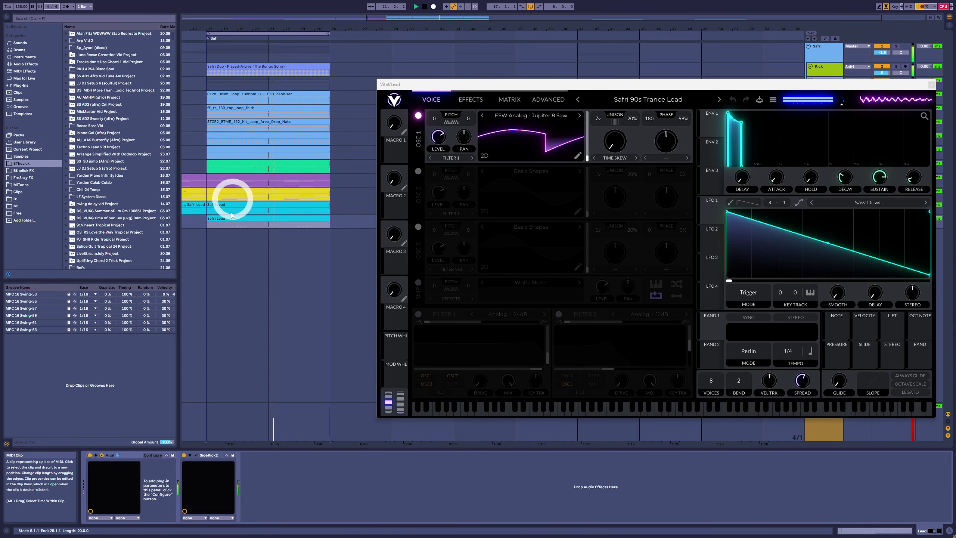
In the copied Lead track's Vital, set oscillator 1 to 1 unison voice and lower envelope 1's sustain to zero
click(101, 455)
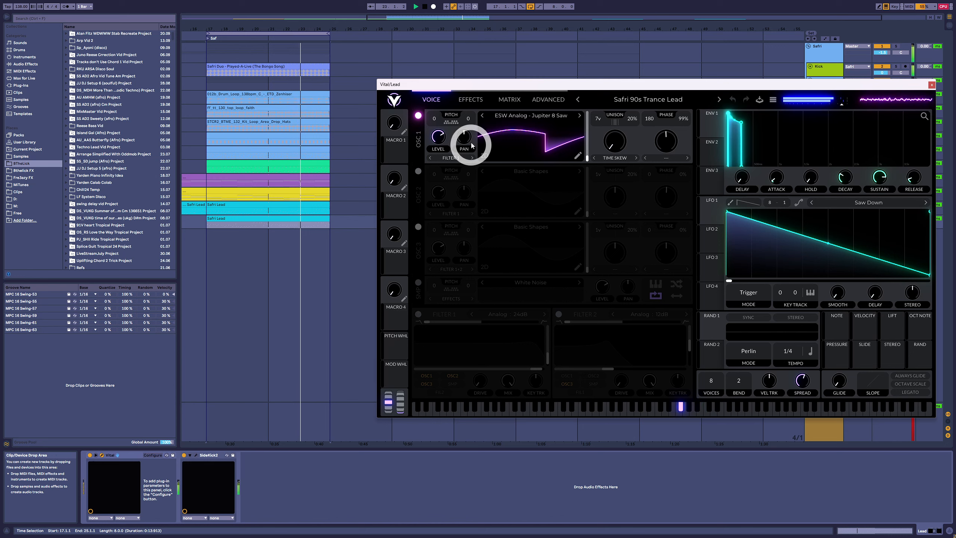
drag(596, 119, 604, 210)
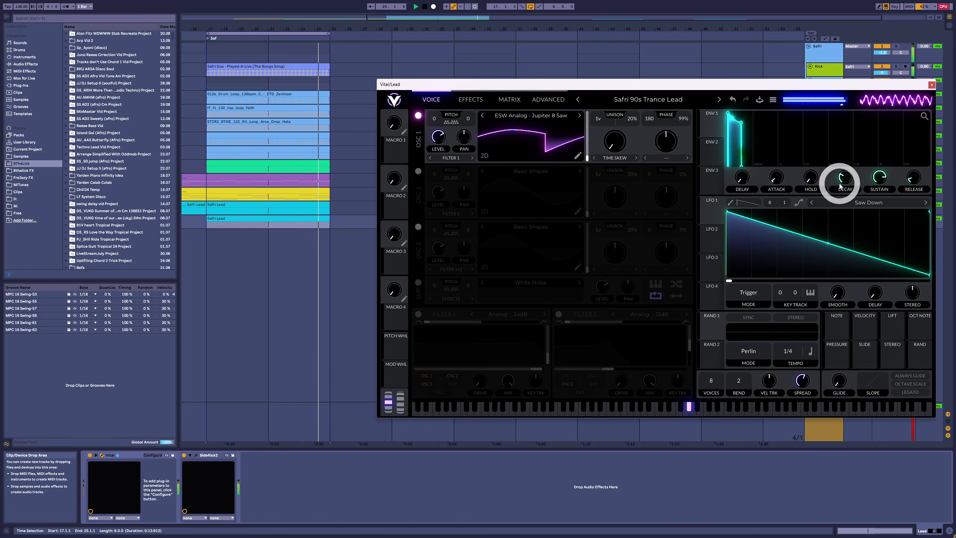
drag(882, 175, 872, 230)
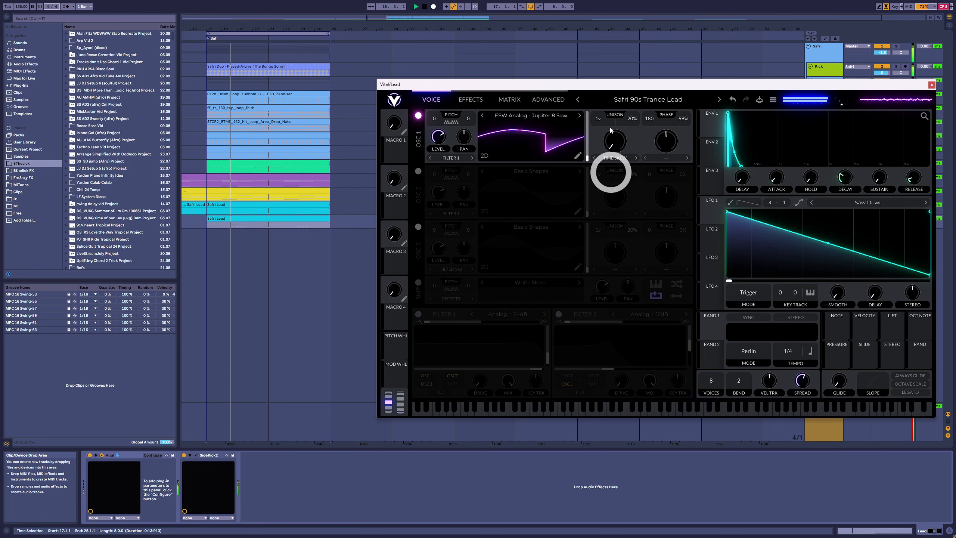
Close the original lead's Vital window and compare the two Lead tracks by soloing the copy and the original in turn
drag(620, 85, 478, 210)
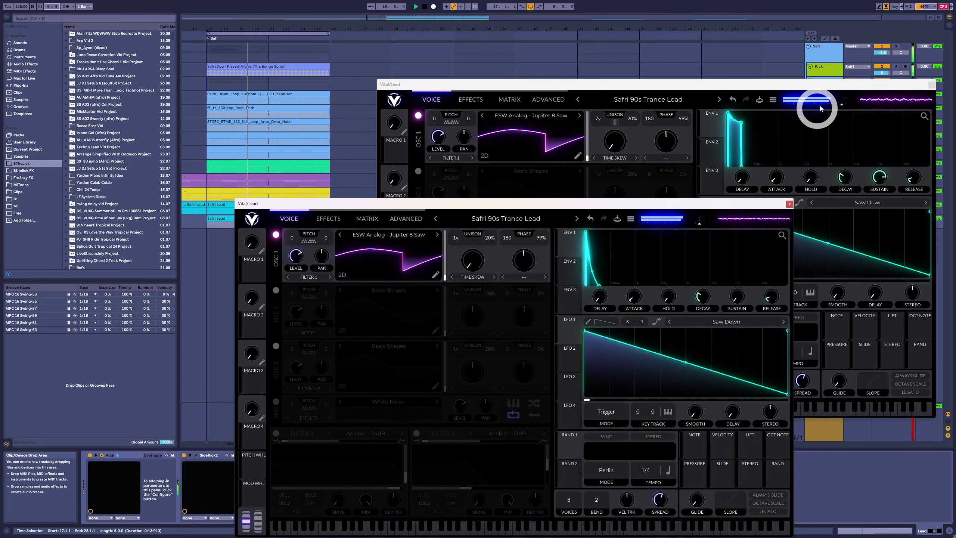
click(931, 87)
click(897, 219)
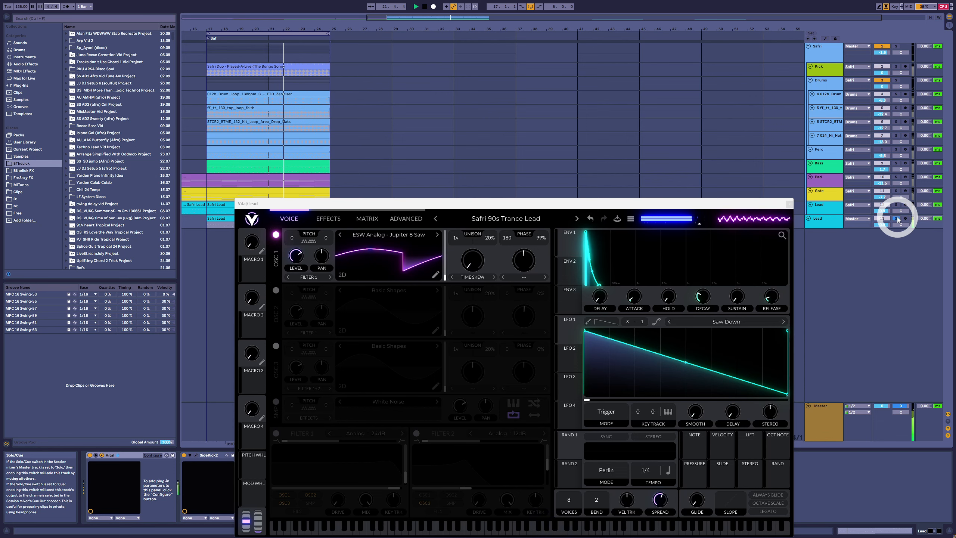
click(896, 205)
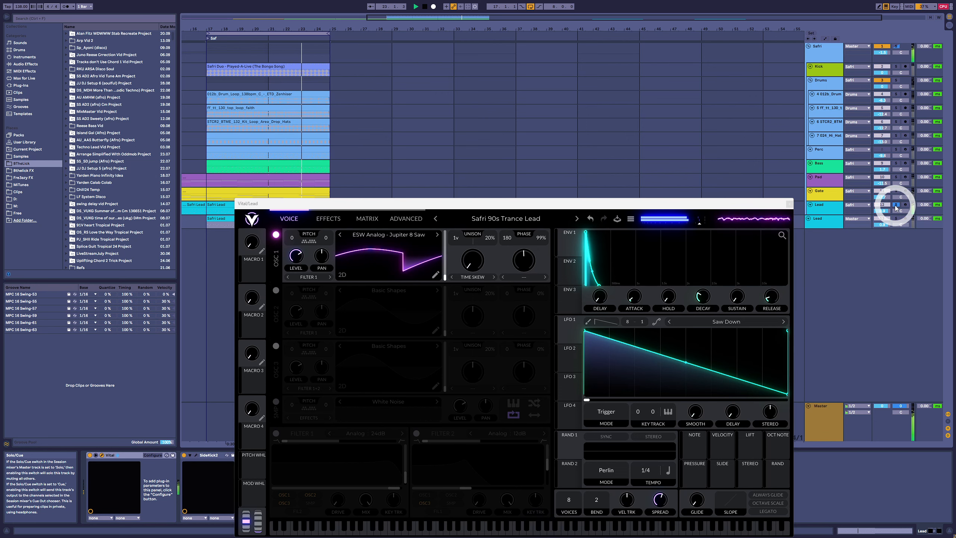
In the original lead's Vital, set oscillator 1 to 1 unison voice, turn off the Chorus effect during playback, and close the window
drag(593, 205, 726, 100)
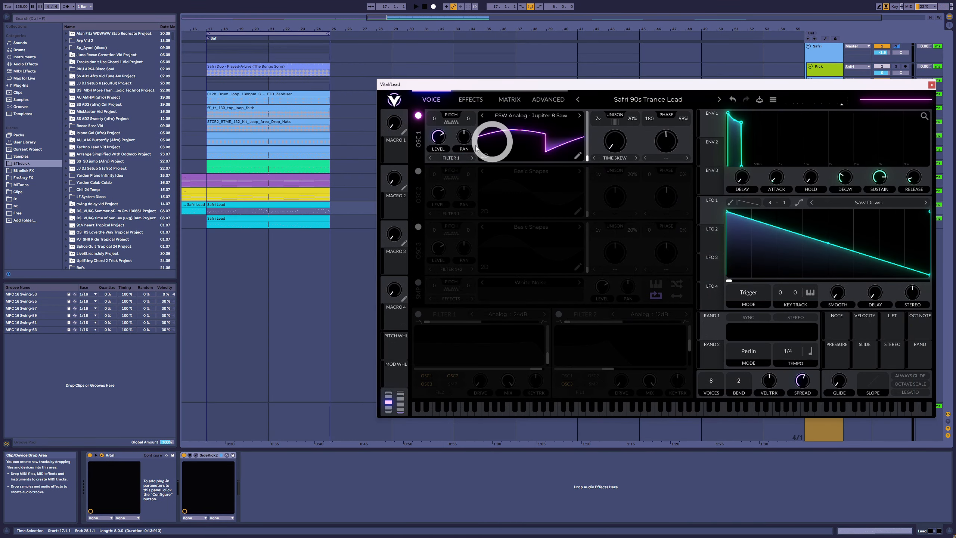
drag(600, 121, 593, 199)
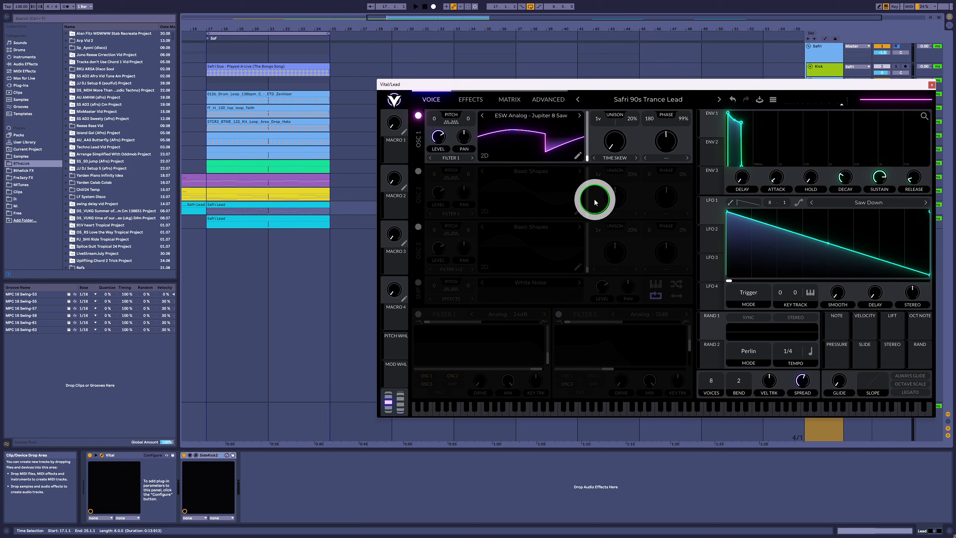
key(space)
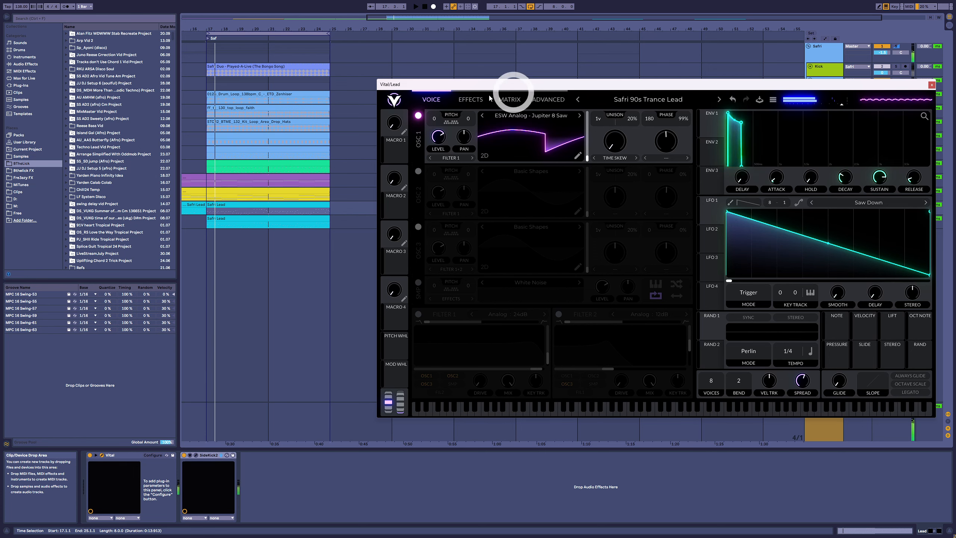
click(475, 100)
click(478, 115)
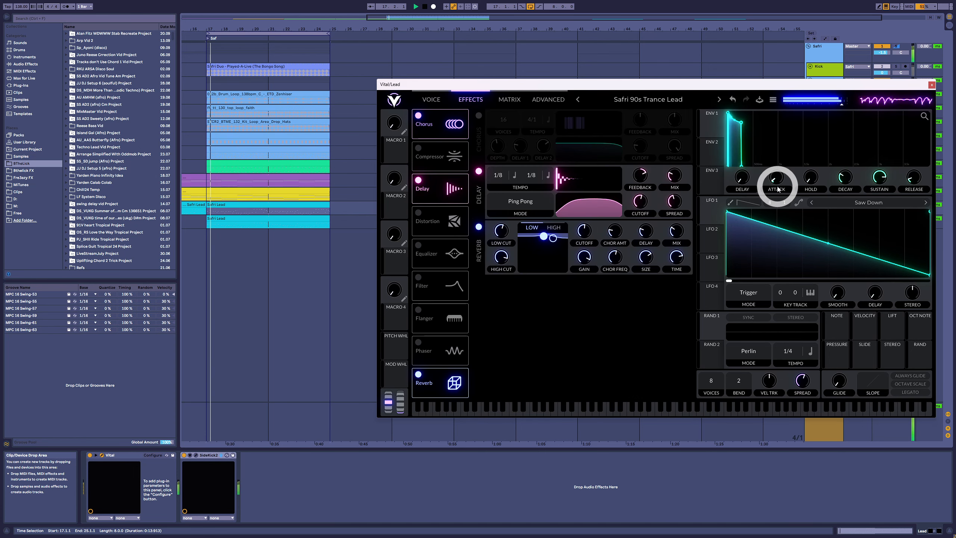
click(931, 87)
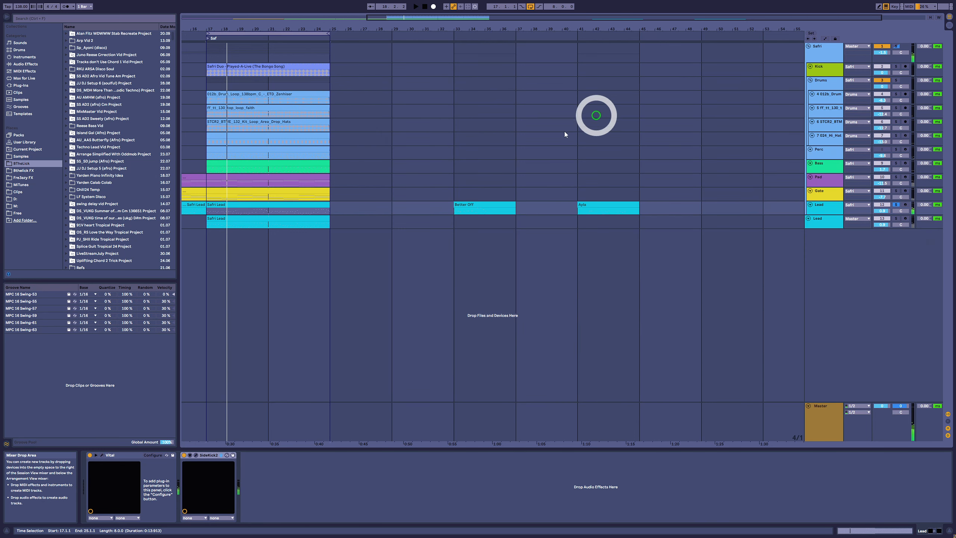
Play the Lead track from the start of the Better Off clip to hear the simplified lead on it
click(455, 207)
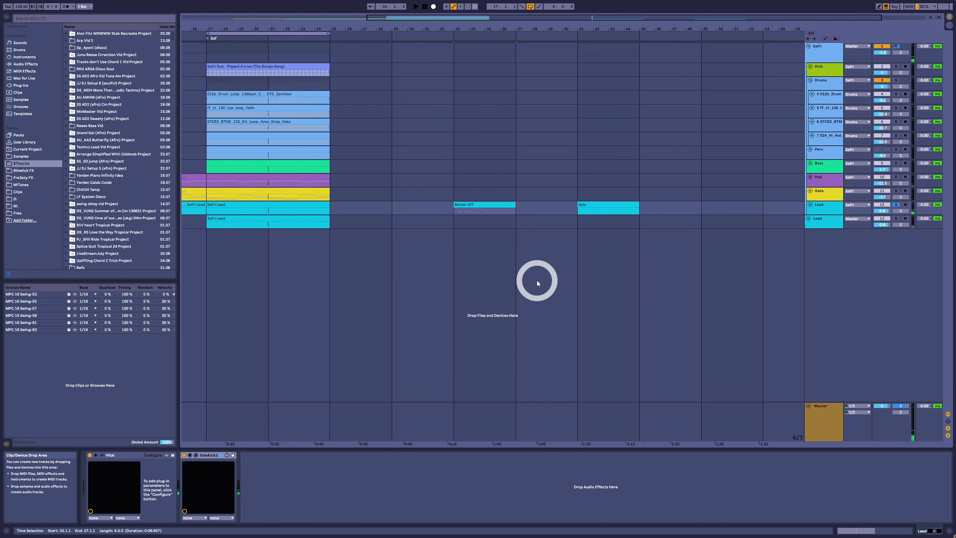
key(space)
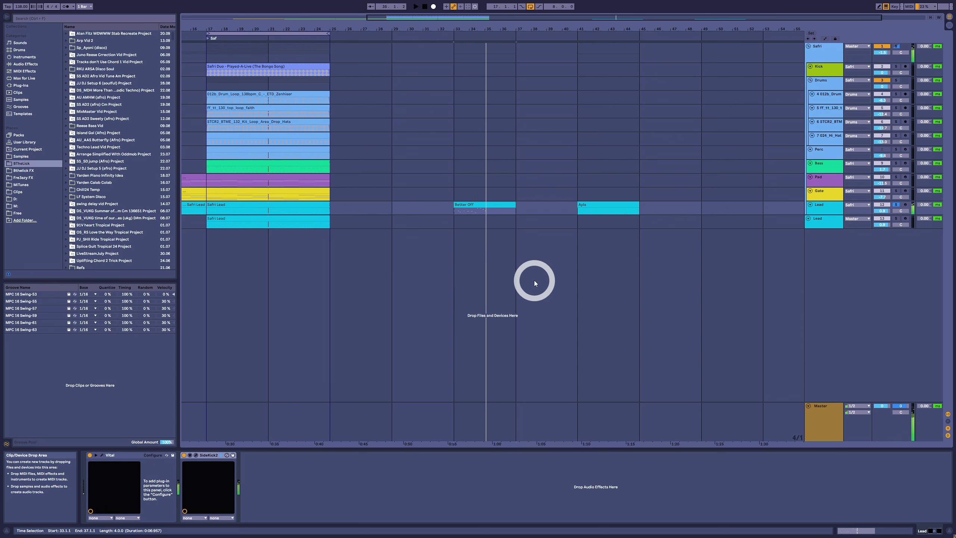
click(584, 205)
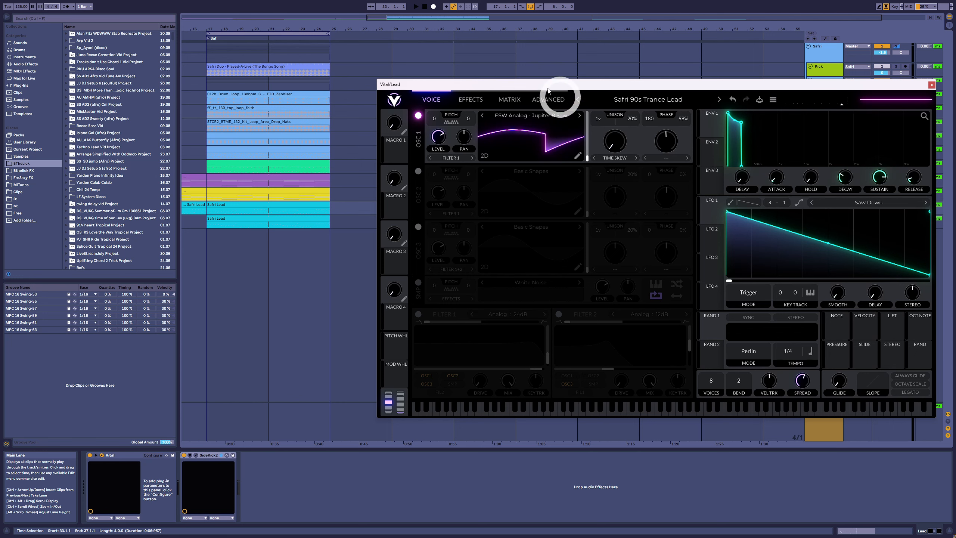
Turn on filter 1 with the Analog 24dB type in the original lead's Vital, and close the window
drag(573, 88, 553, 132)
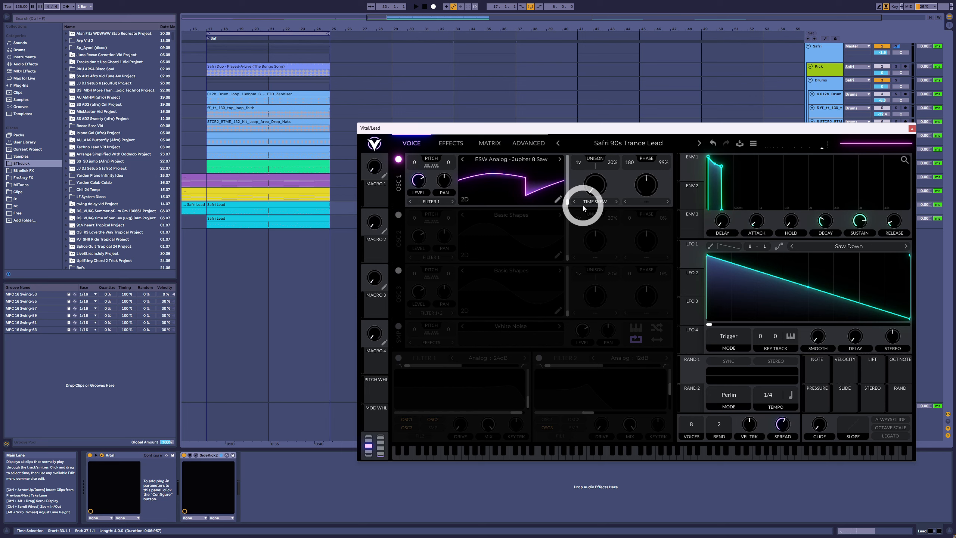
click(402, 358)
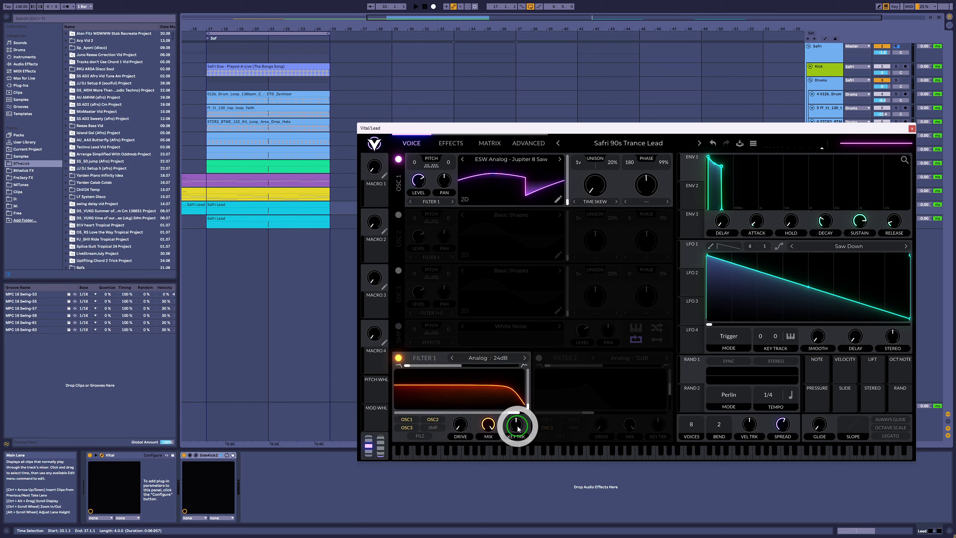
mouse_move(514, 417)
mouse_down()
mouse_move(532, 413)
mouse_move(515, 413)
mouse_up()
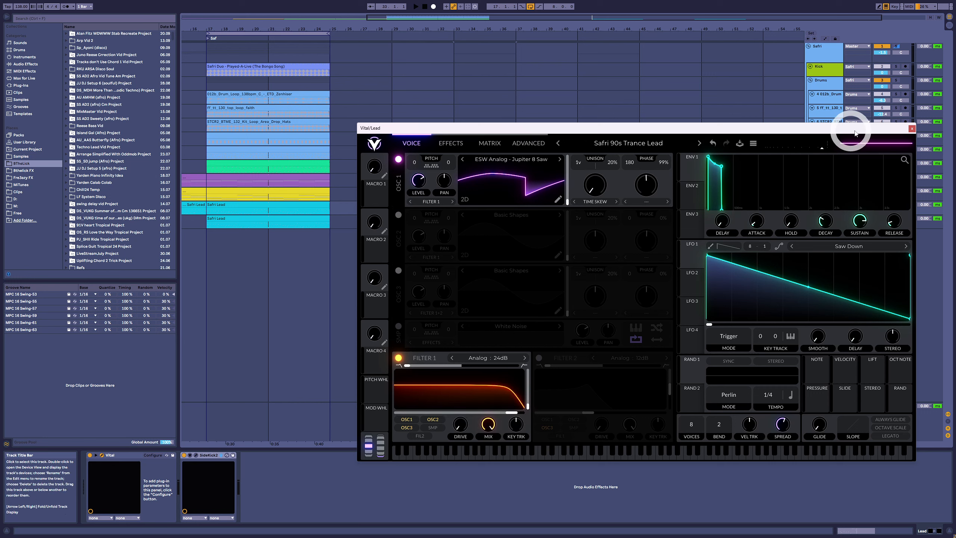
click(911, 129)
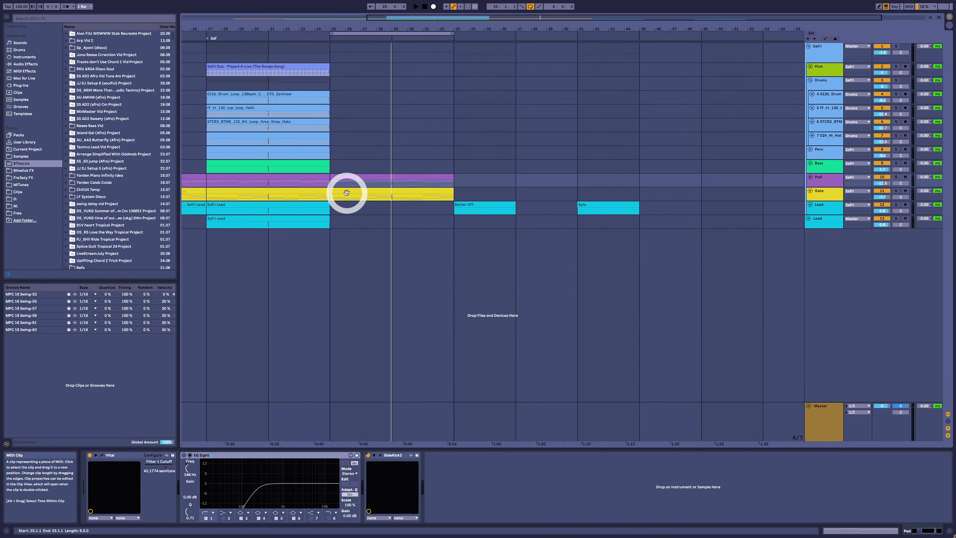
Play the Gate clip at bar 25 with the Gate track soloed, and open that track's Vital
click(347, 192)
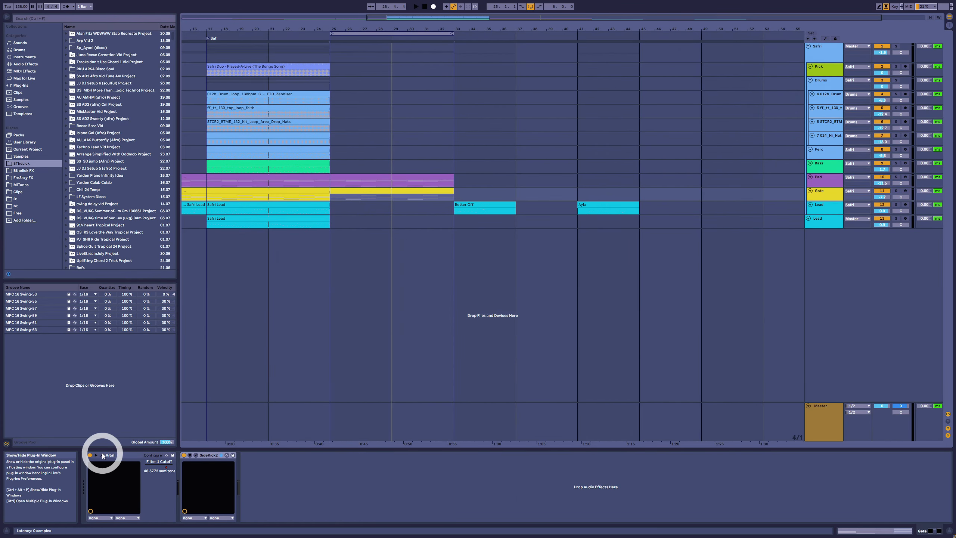
key(space)
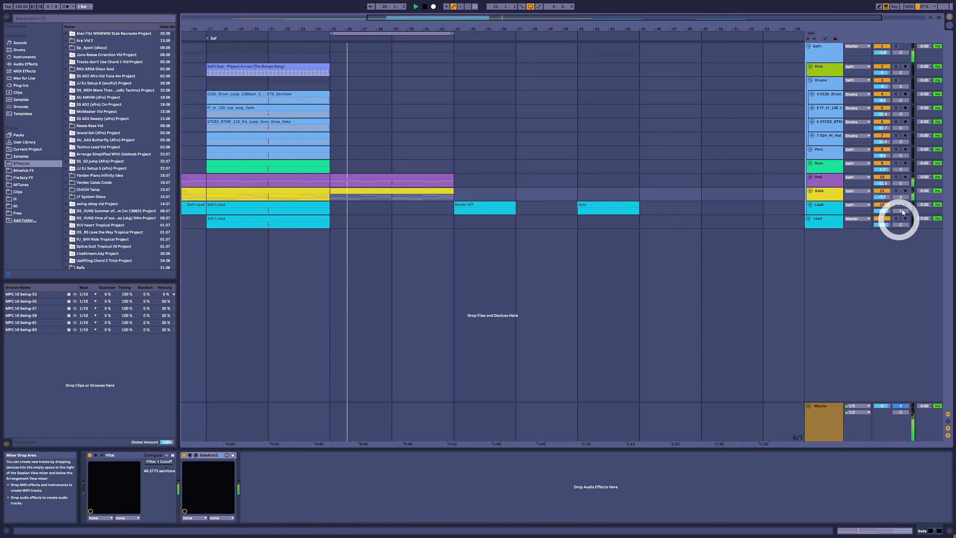
click(897, 190)
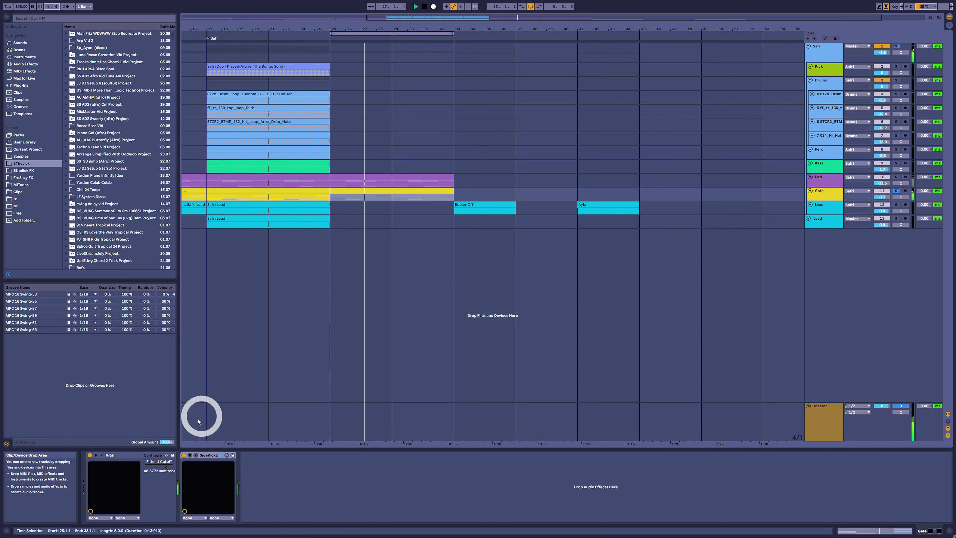
click(102, 455)
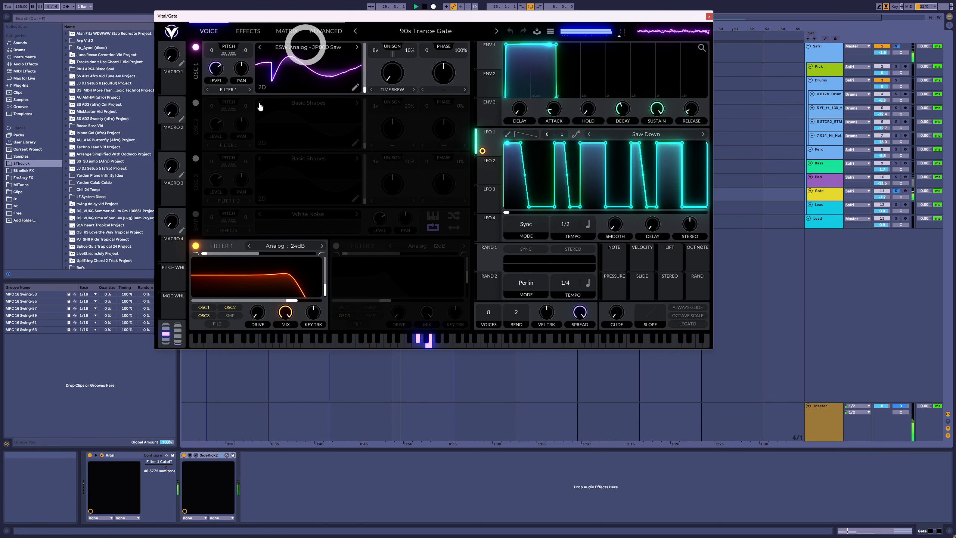
Raise the Gate's filter 1 cutoff slightly to about 47.5 semitones, review its effects, and close its Vital window
mouse_move(295, 301)
mouse_down()
mouse_move(259, 302)
mouse_move(296, 302)
mouse_up()
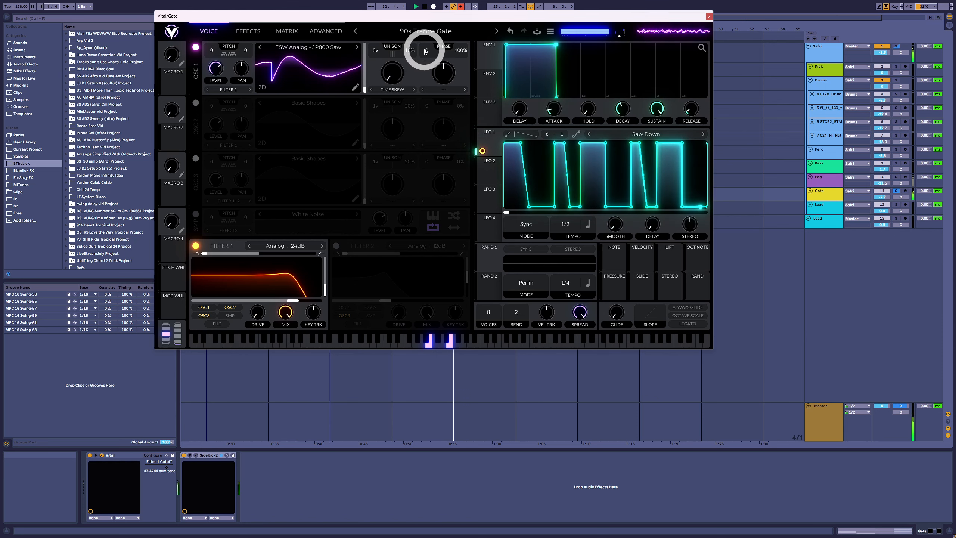
click(252, 32)
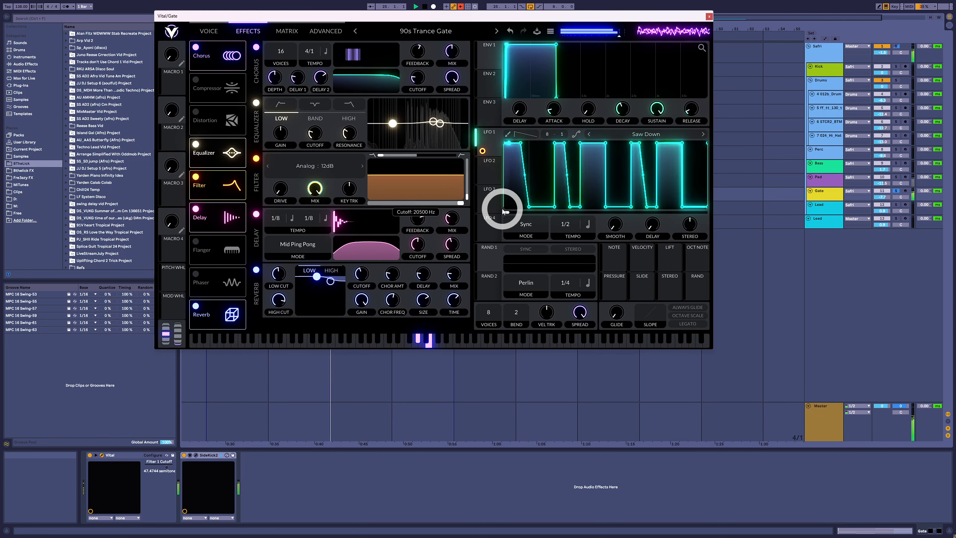
click(709, 16)
Solo the Pad track instead of the Gate, play its clip at bar 25, and open the Pad's Vital
click(377, 176)
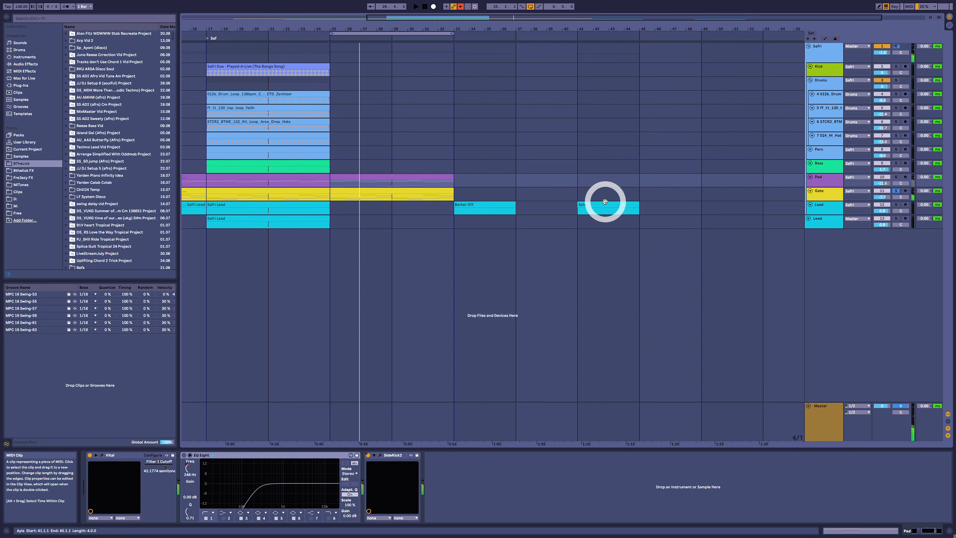
click(898, 192)
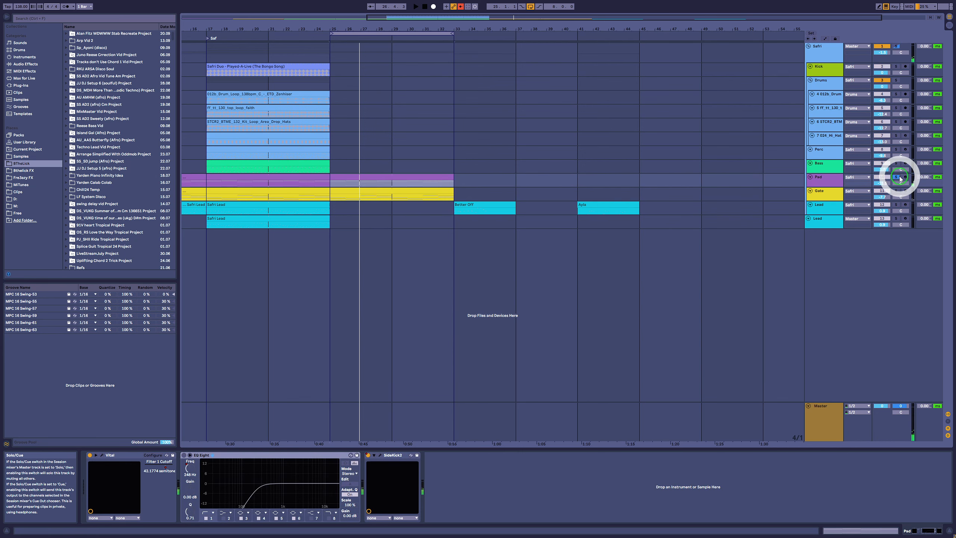
click(397, 177)
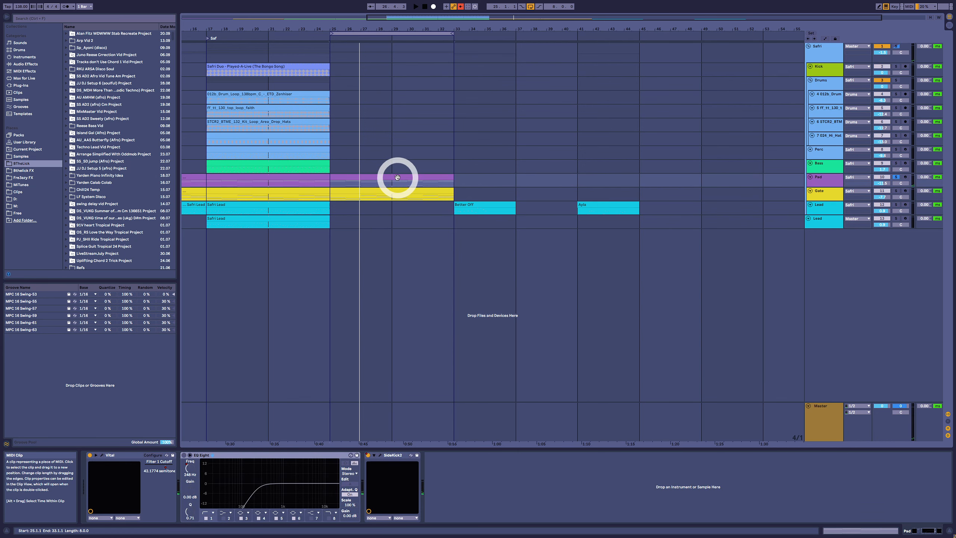
double_click(396, 177)
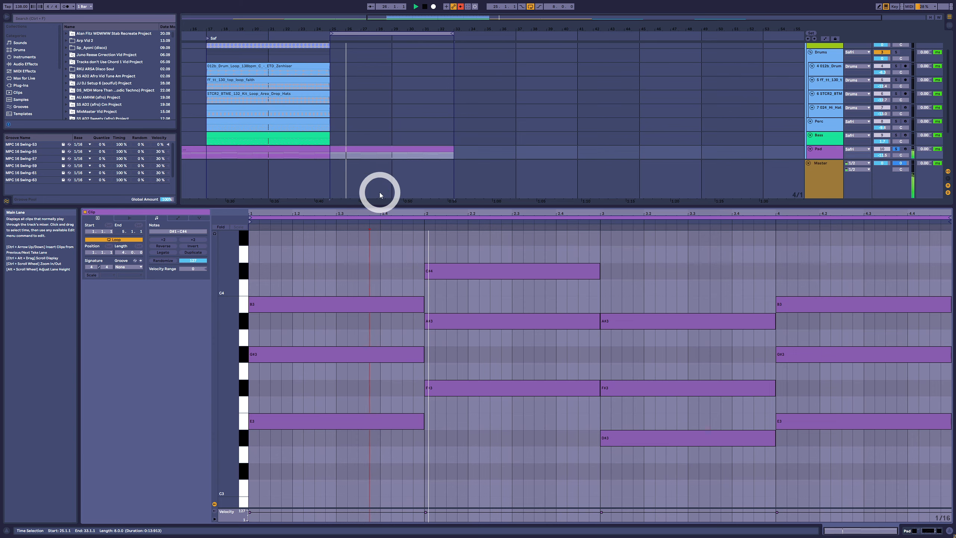
key(shift+Tab)
click(101, 455)
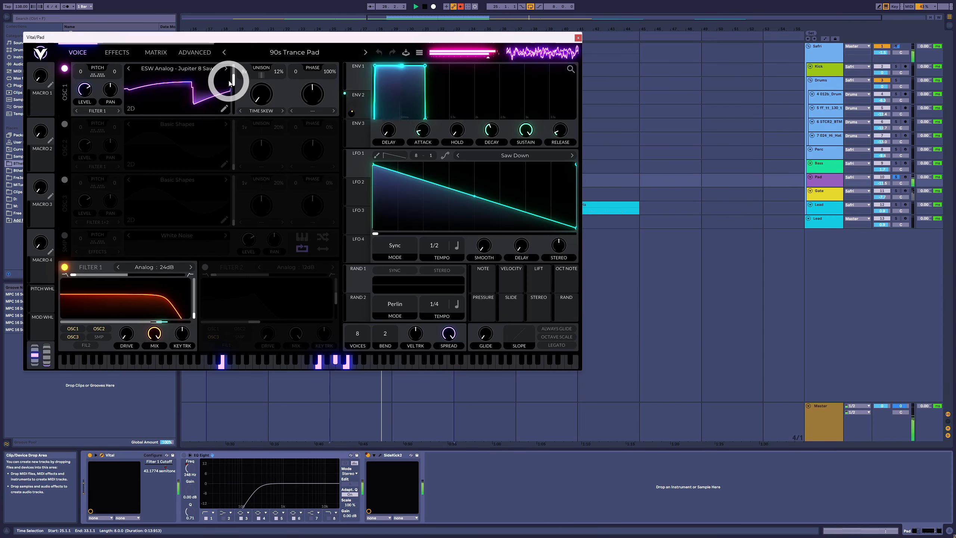
Lower oscillator 1's wavetable frame to the start of the Jupiter 8 Saw in the Pad's Vital, and show its effects
drag(234, 81, 236, 123)
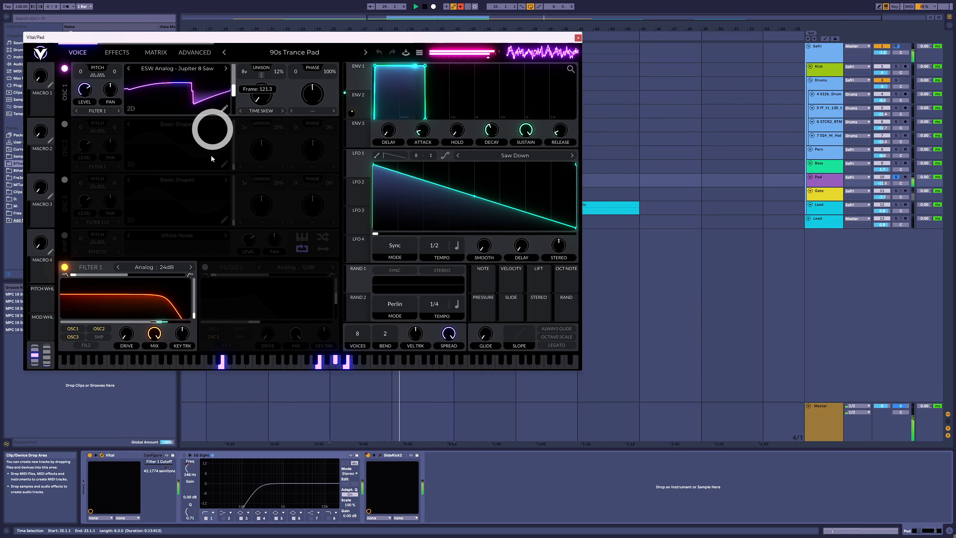
mouse_move(233, 109)
mouse_down()
mouse_move(241, 40)
mouse_move(241, 118)
mouse_move(237, 34)
mouse_move(236, 125)
mouse_up()
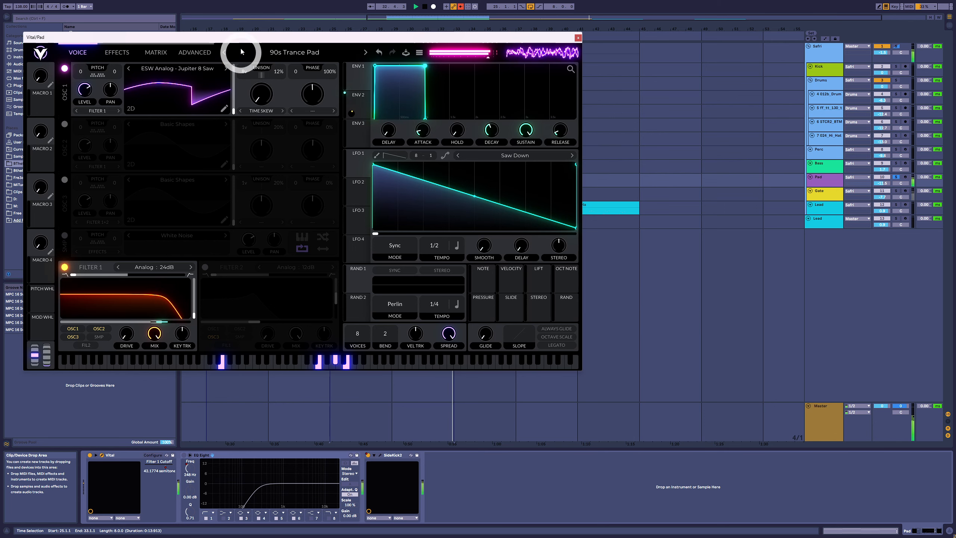
drag(236, 39, 291, 59)
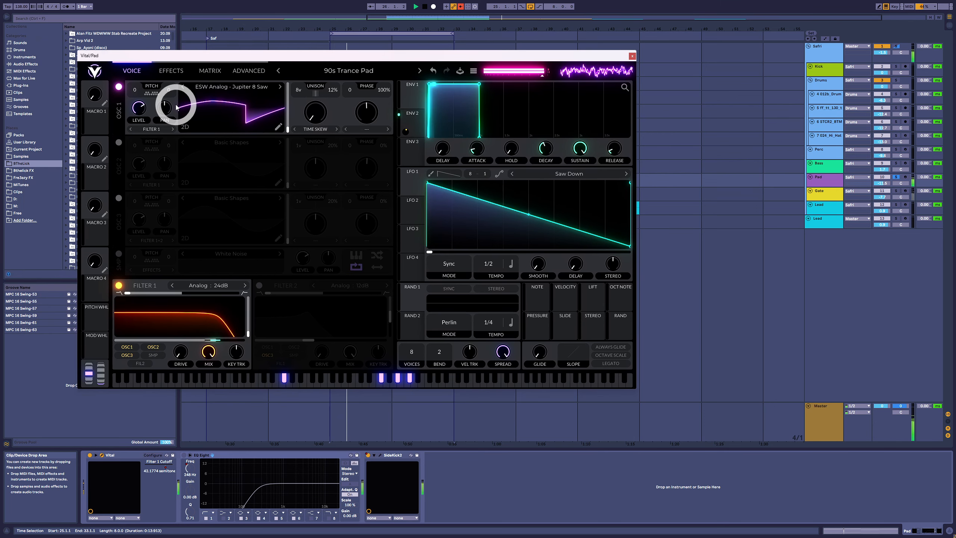
click(171, 72)
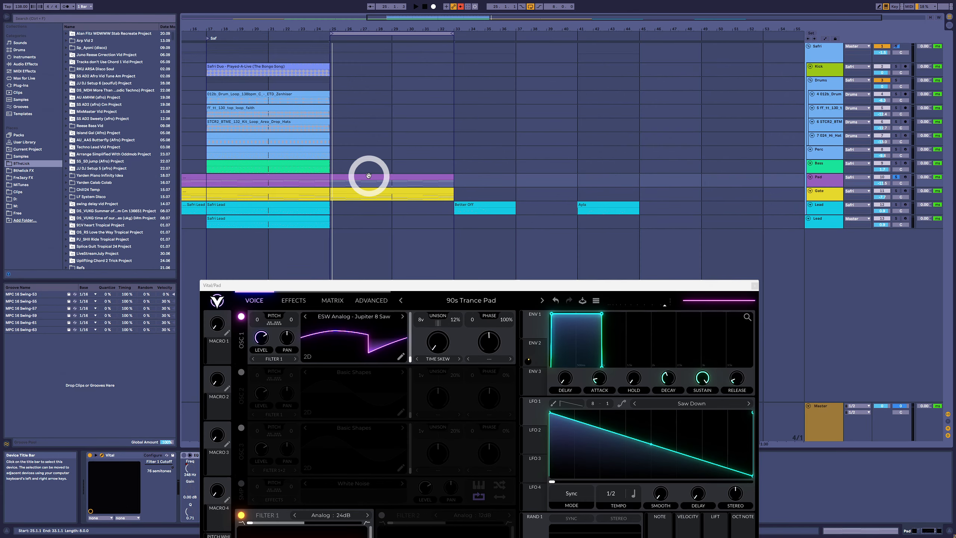
Try oscillator 1 at 1 unison voice in the Pad's Vital, and play the Pad clip from bar 25
double_click(368, 176)
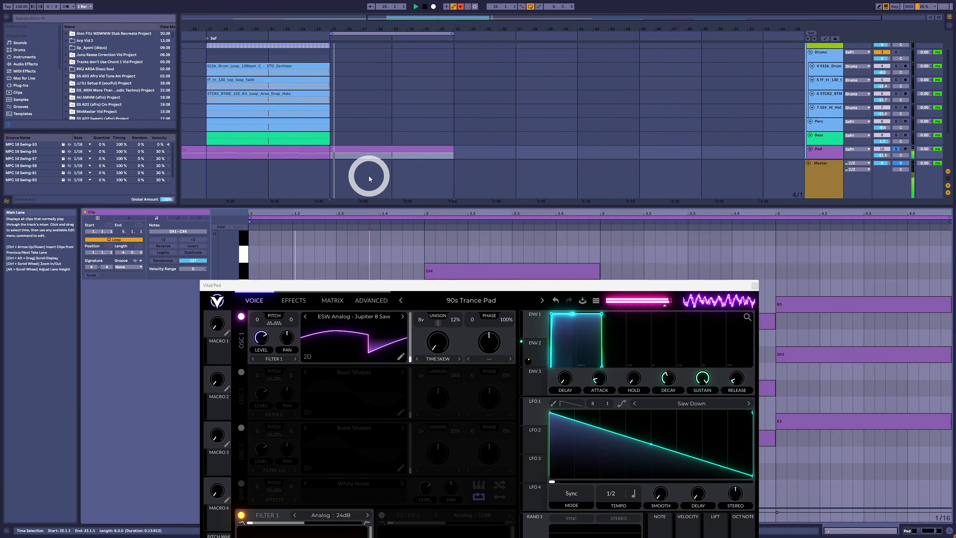
drag(421, 320, 420, 377)
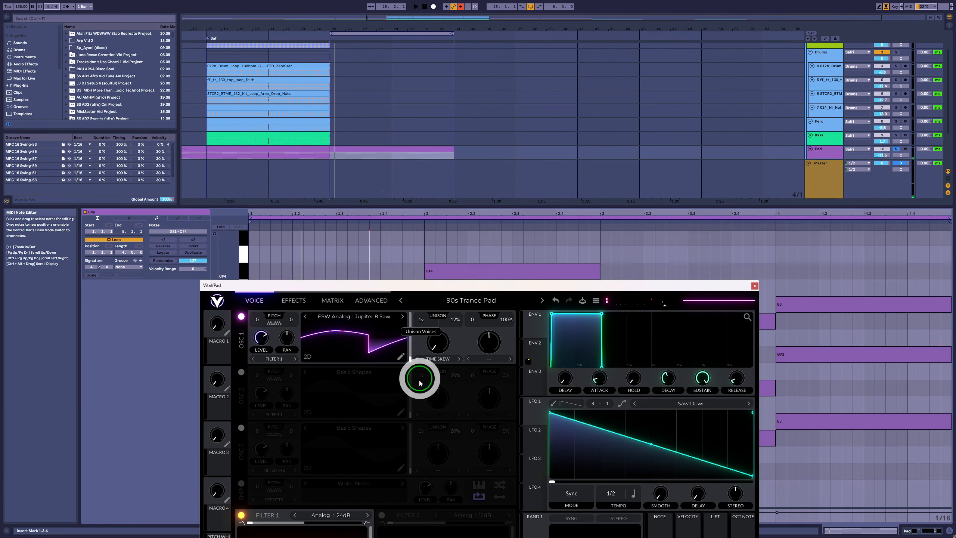
click(368, 149)
drag(399, 288, 562, 190)
click(359, 149)
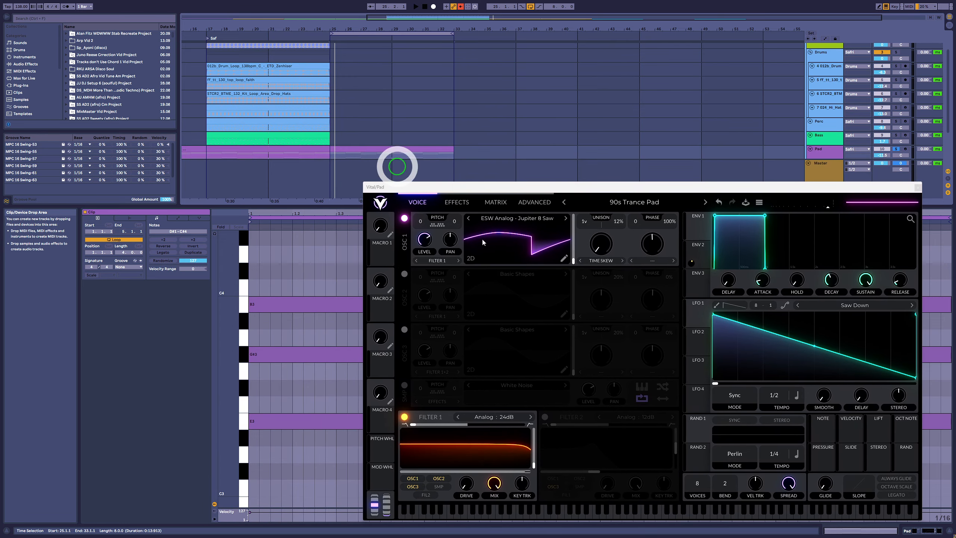
key(space)
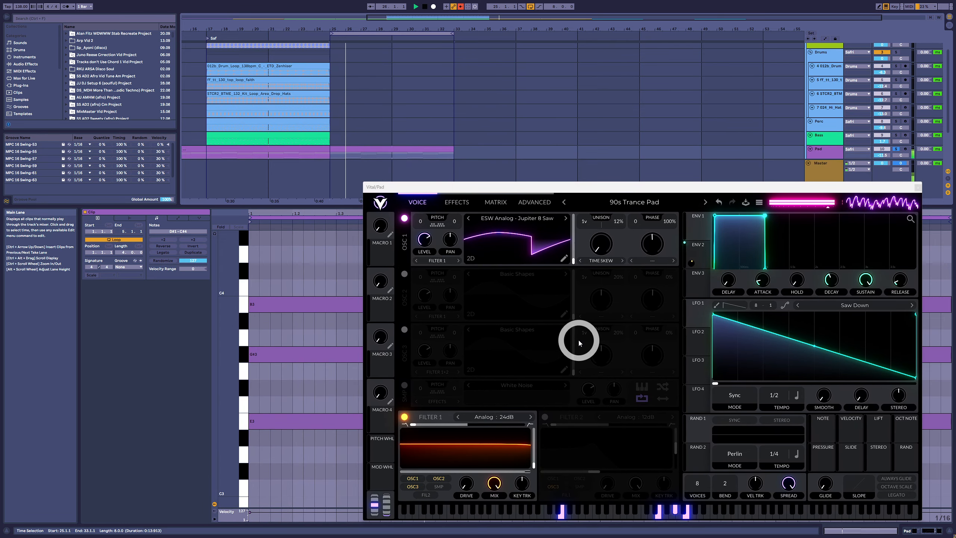
Set the Pad's oscillator 1 to 8 unison voices and lower filter 1's cutoff to darken the sound
drag(586, 221, 590, 193)
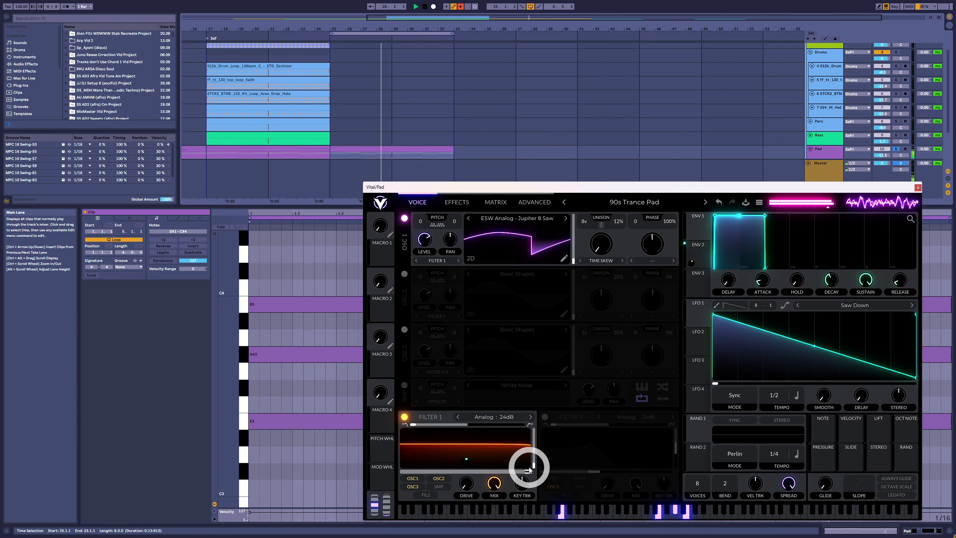
drag(527, 471, 462, 463)
Turn on the Delay and Reverb effects in the Pad's Vital
click(452, 206)
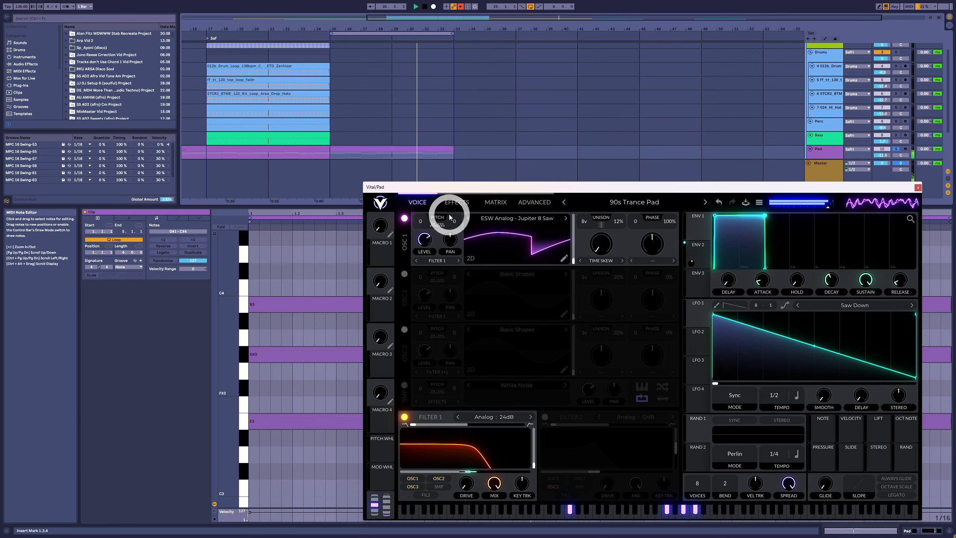
click(404, 282)
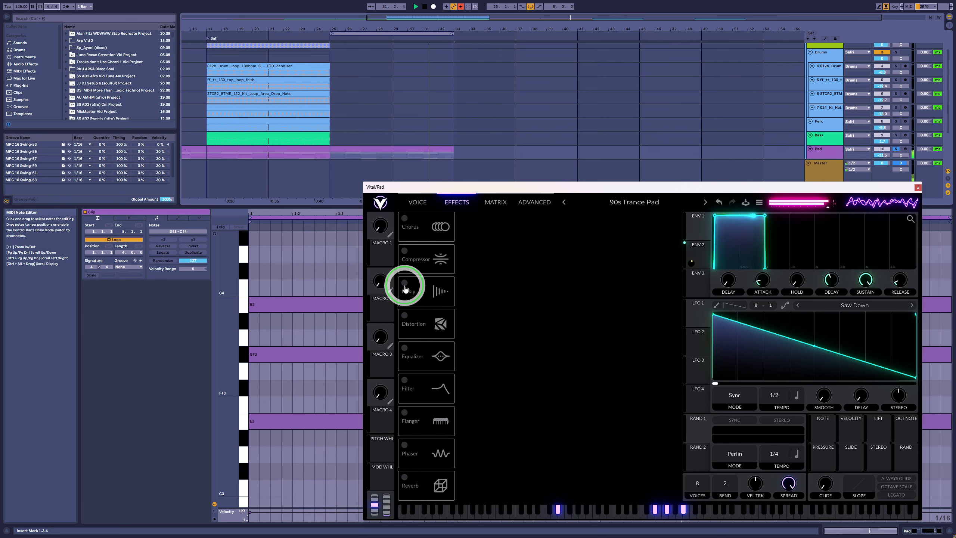
click(410, 479)
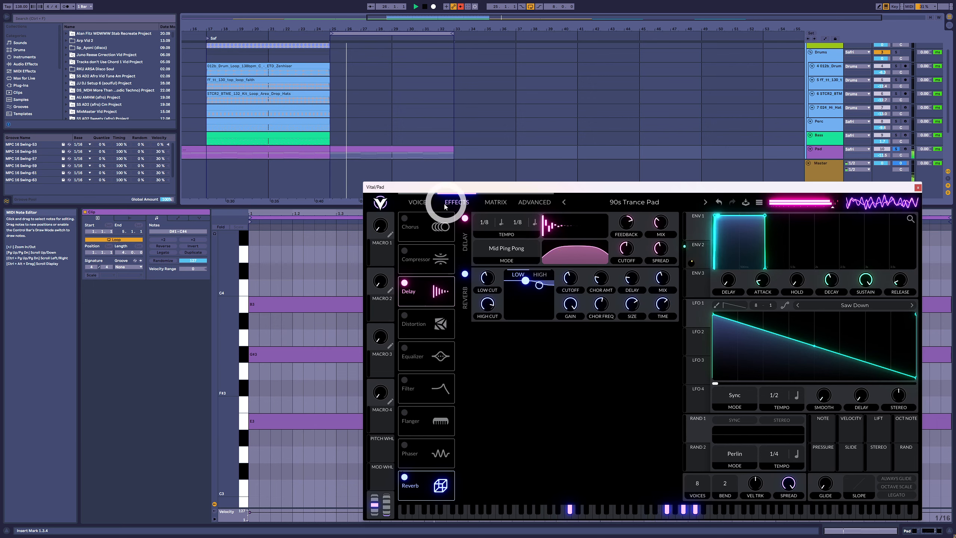
Show the voice settings of the Pad's Vital and sweep filter 1's cutoff while the Pad clip plays
click(417, 203)
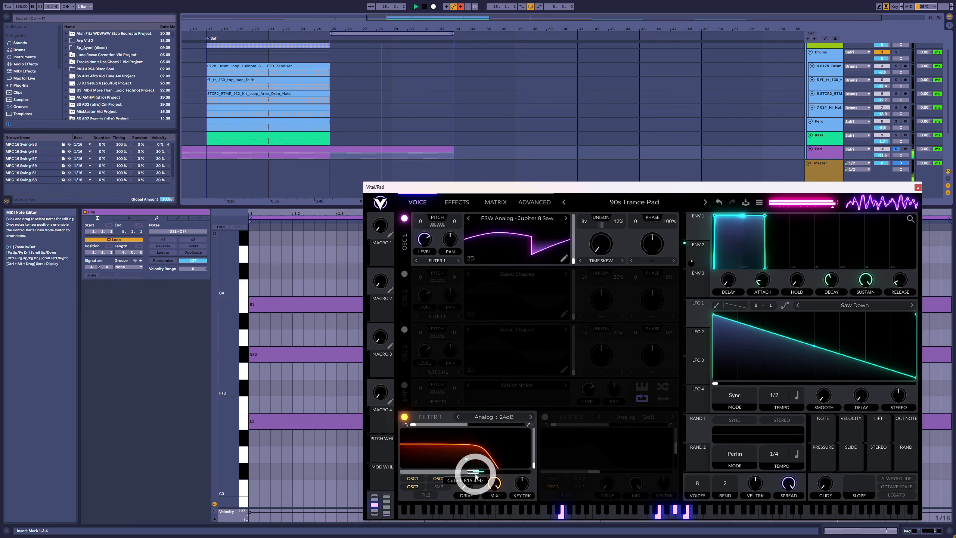
drag(481, 478, 510, 473)
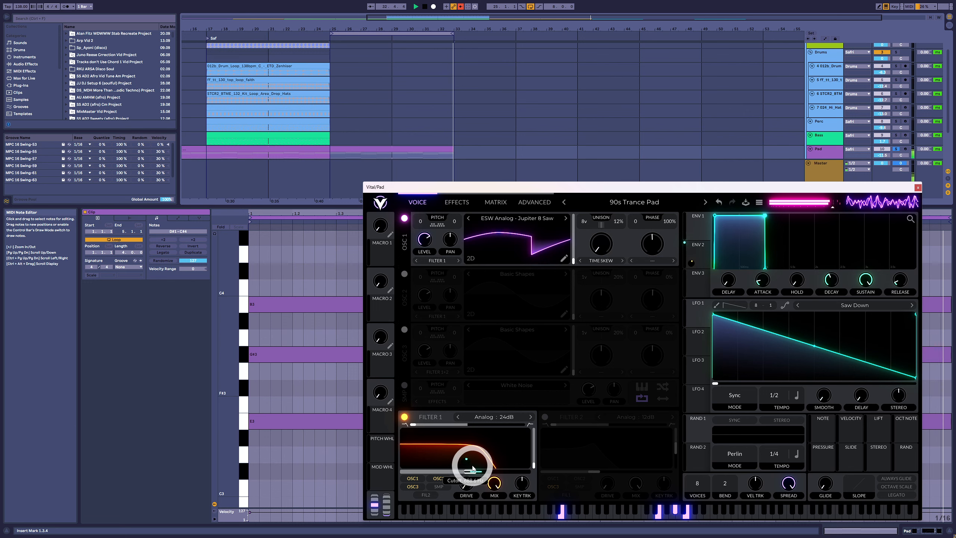
Try oscillator 1's unison detune at 3% in the Pad's Vital, and raise it to about 21%
drag(601, 209, 619, 235)
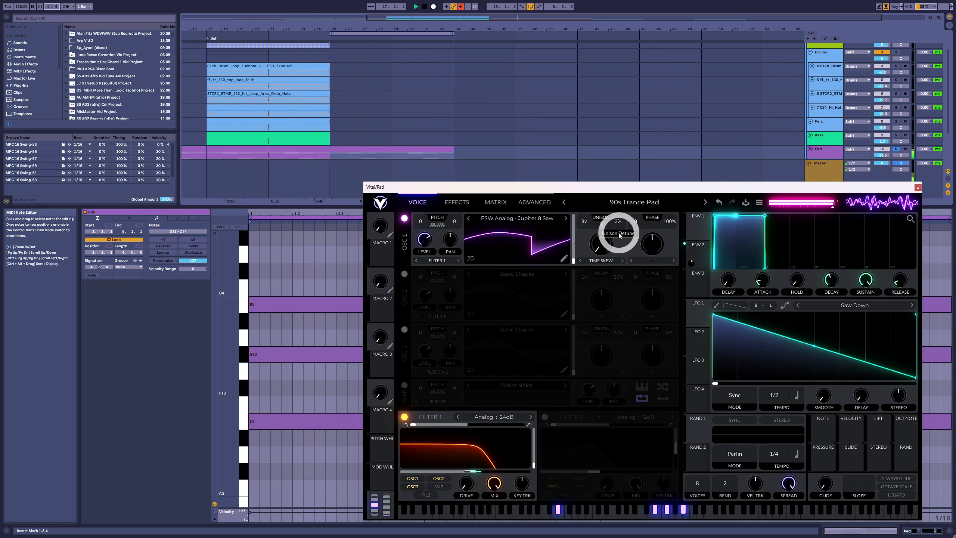
drag(619, 236, 620, 222)
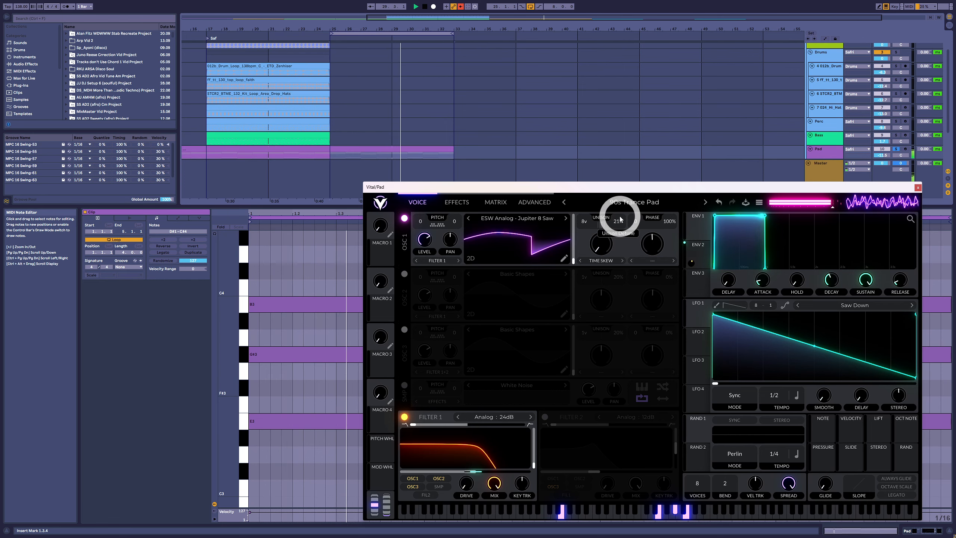
drag(617, 222, 618, 223)
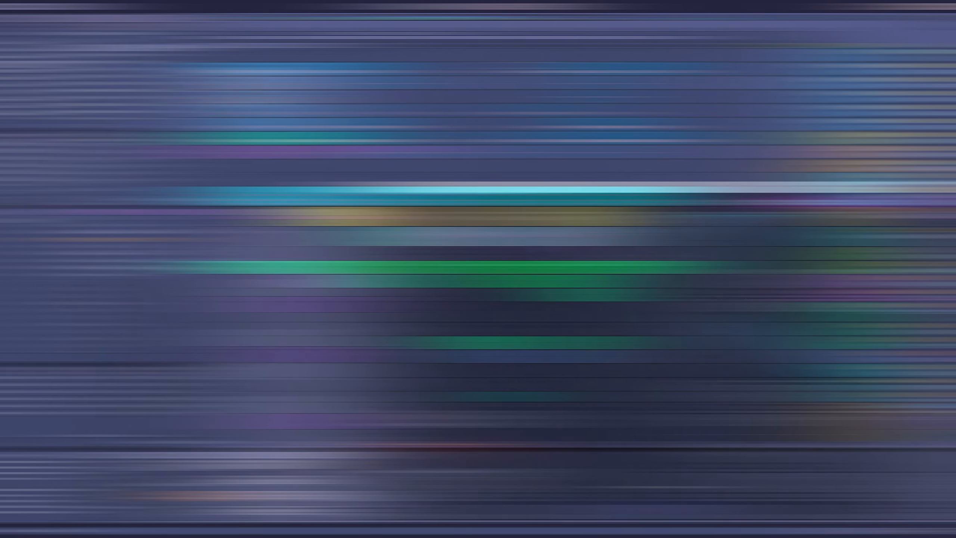
Place the insert marker at bar 17 on the Open track in the full arrangement
click(239, 87)
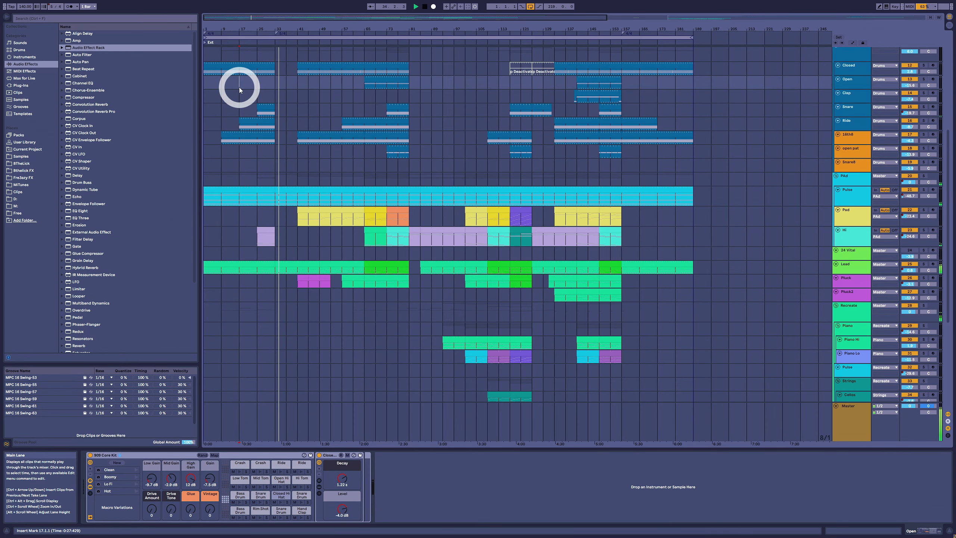